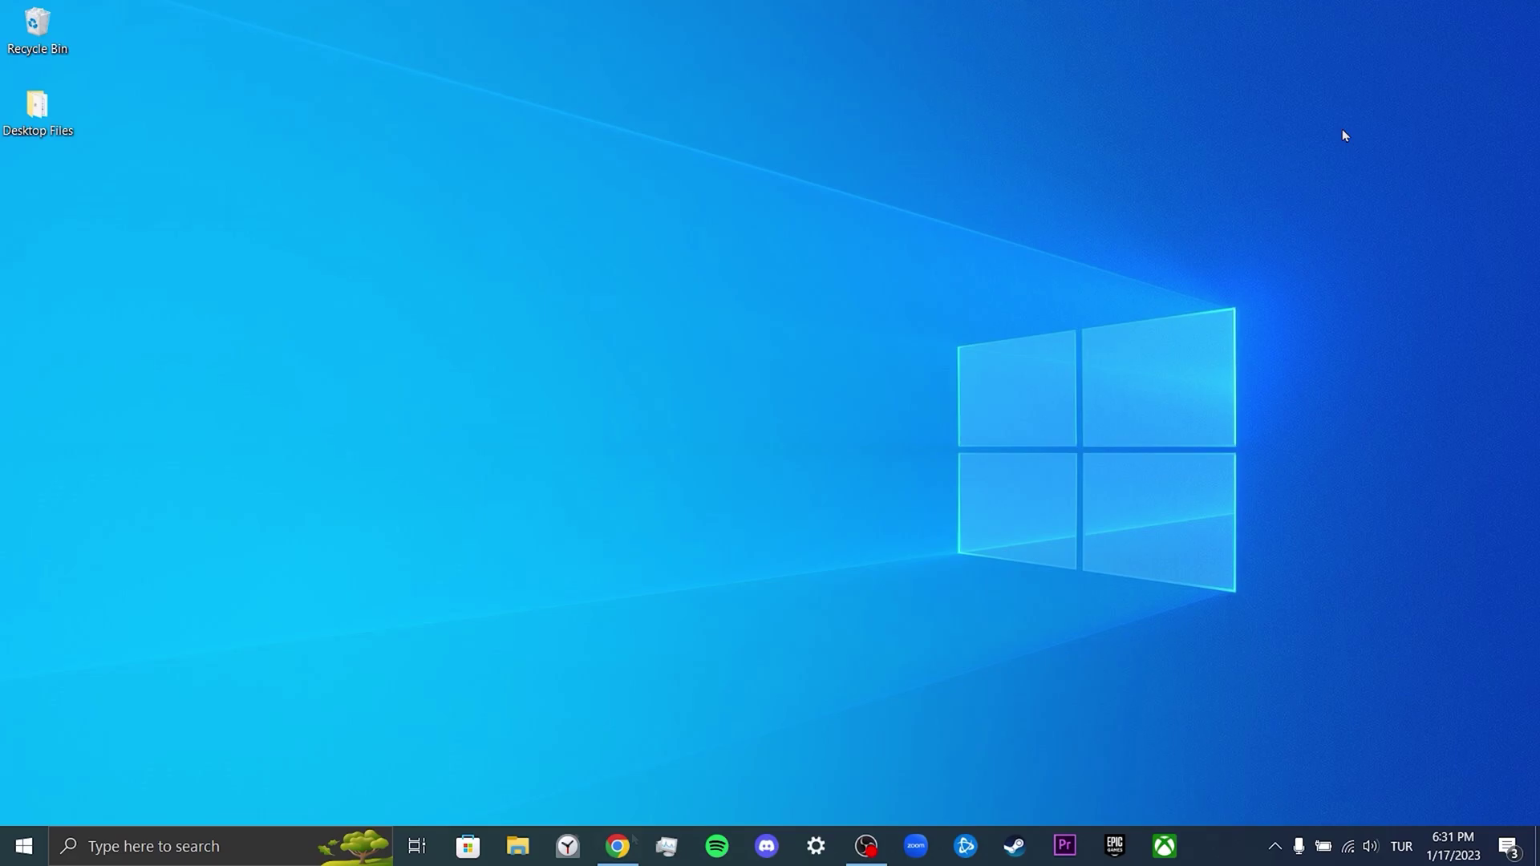
In Chrome settings, go to Privacy and security and open the See all site data list.
click(617, 846)
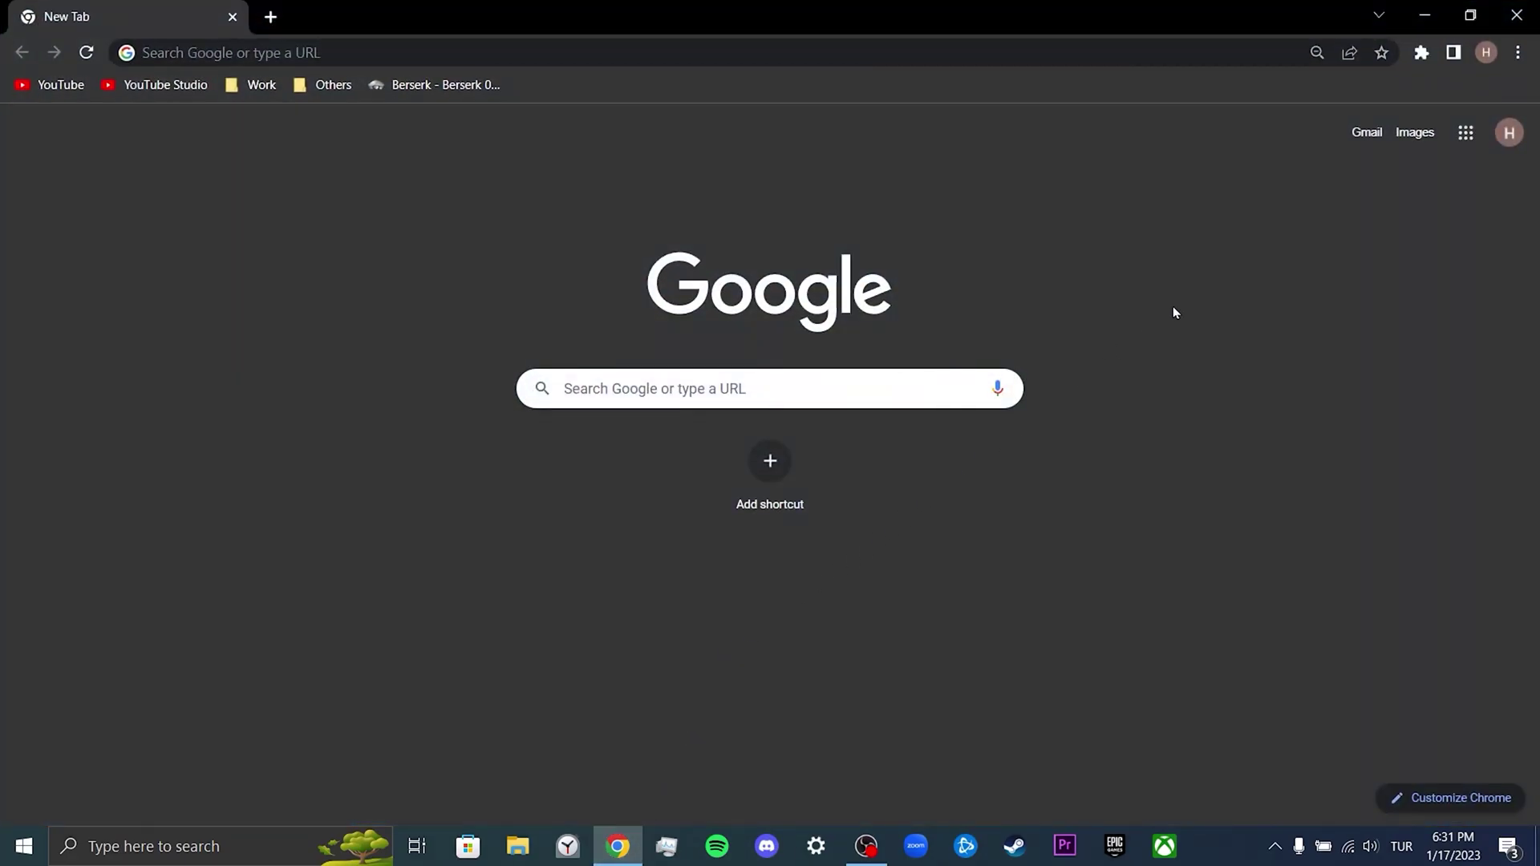
click(1518, 54)
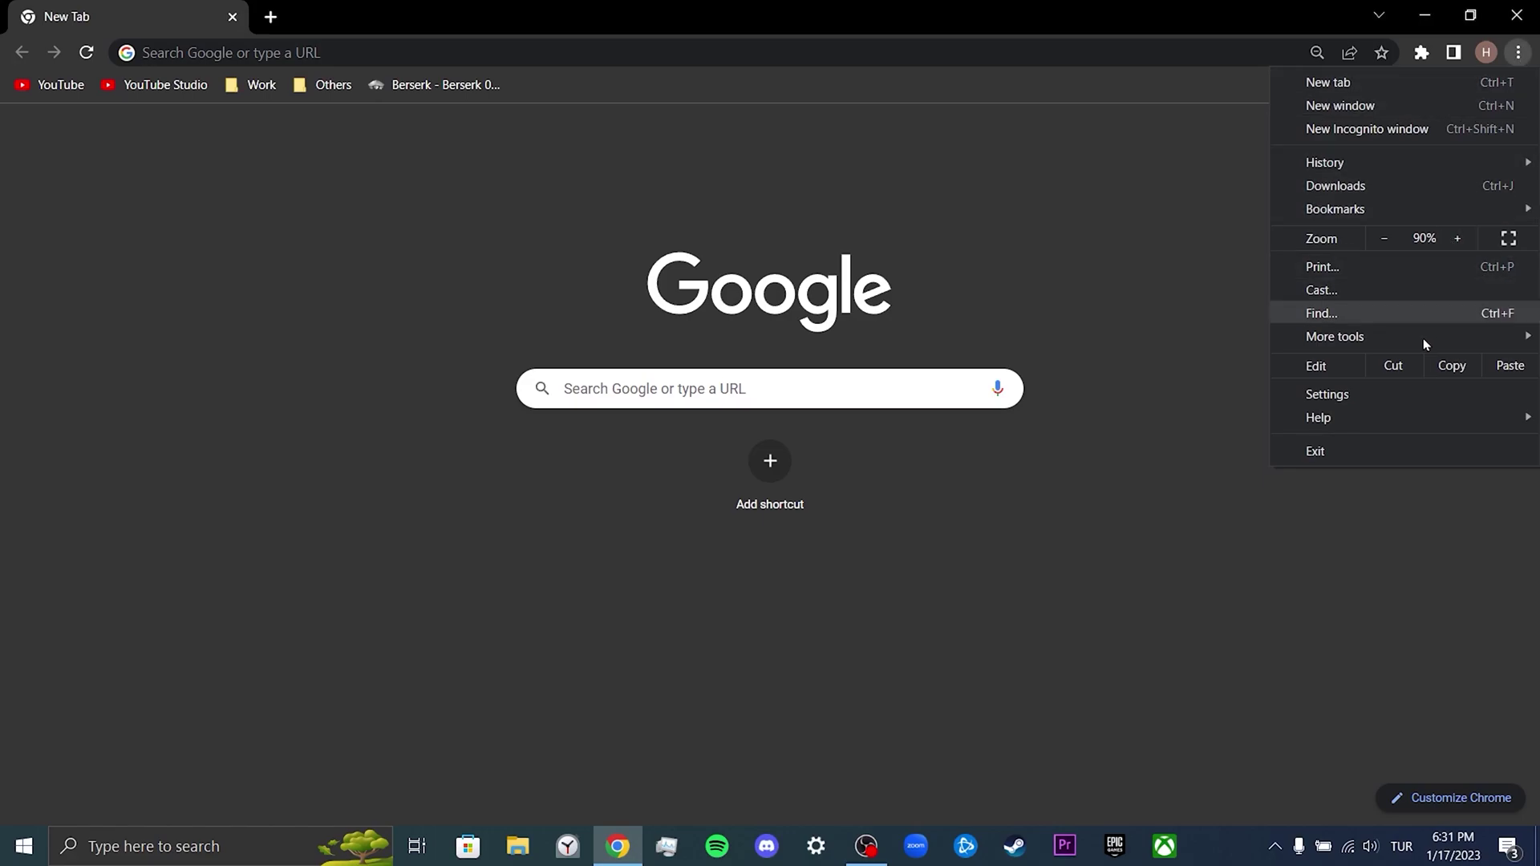
click(1413, 396)
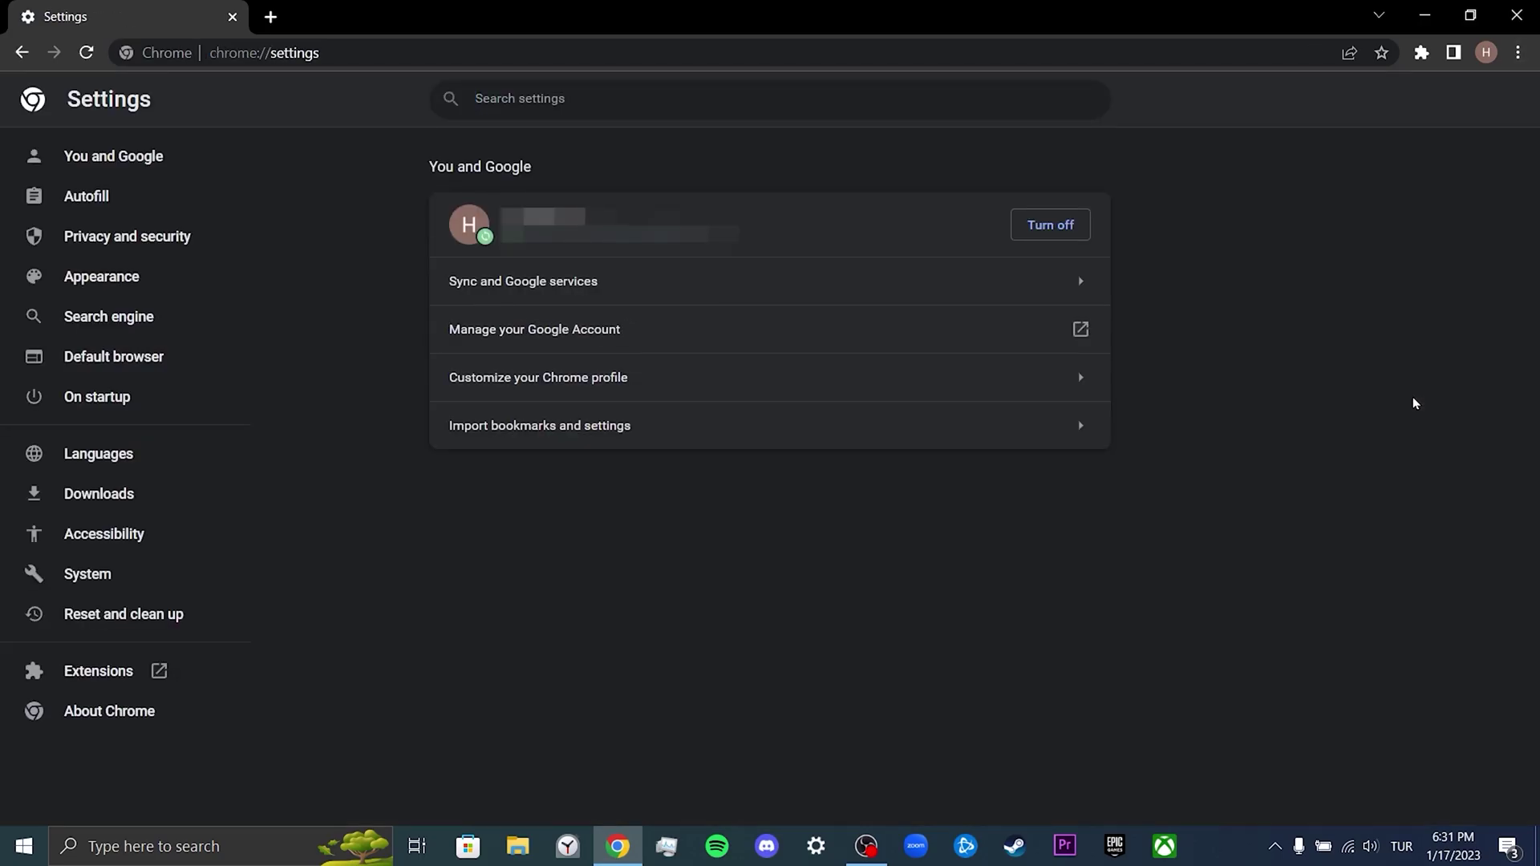
click(229, 245)
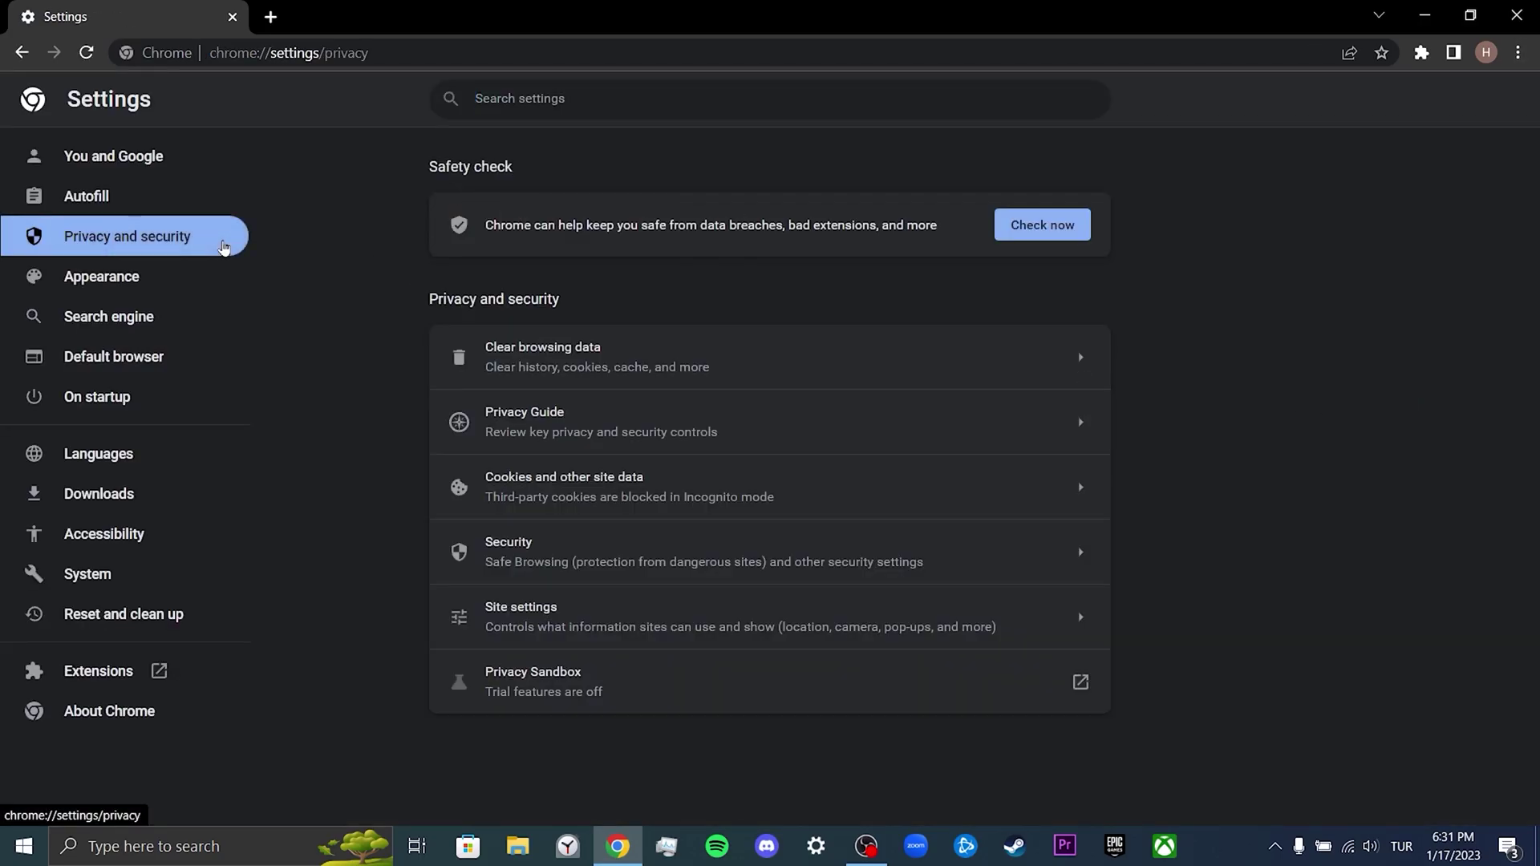
click(842, 487)
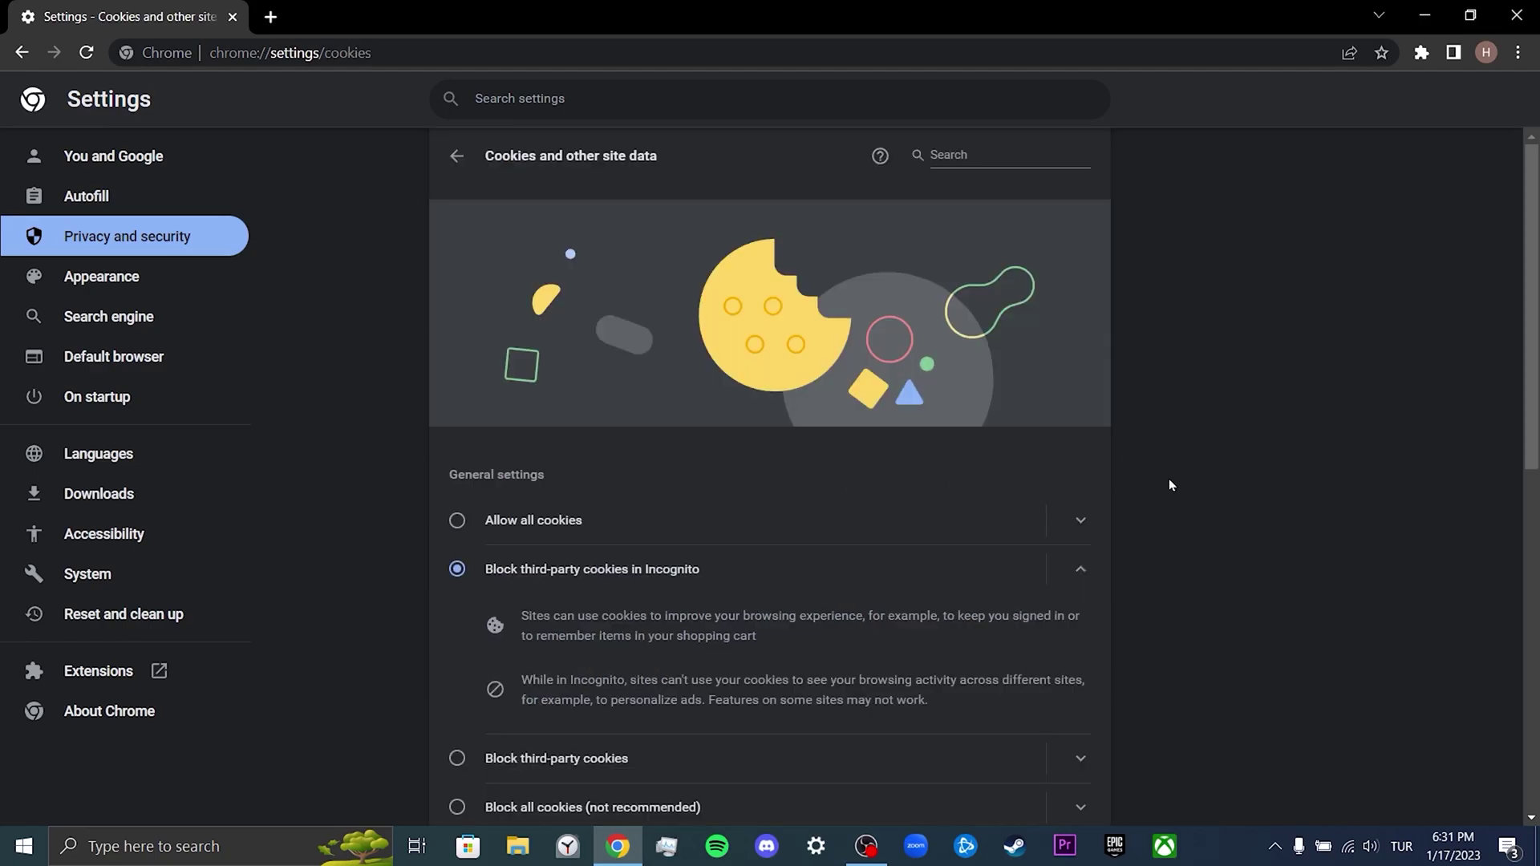
scroll(1193, 478, down, 5)
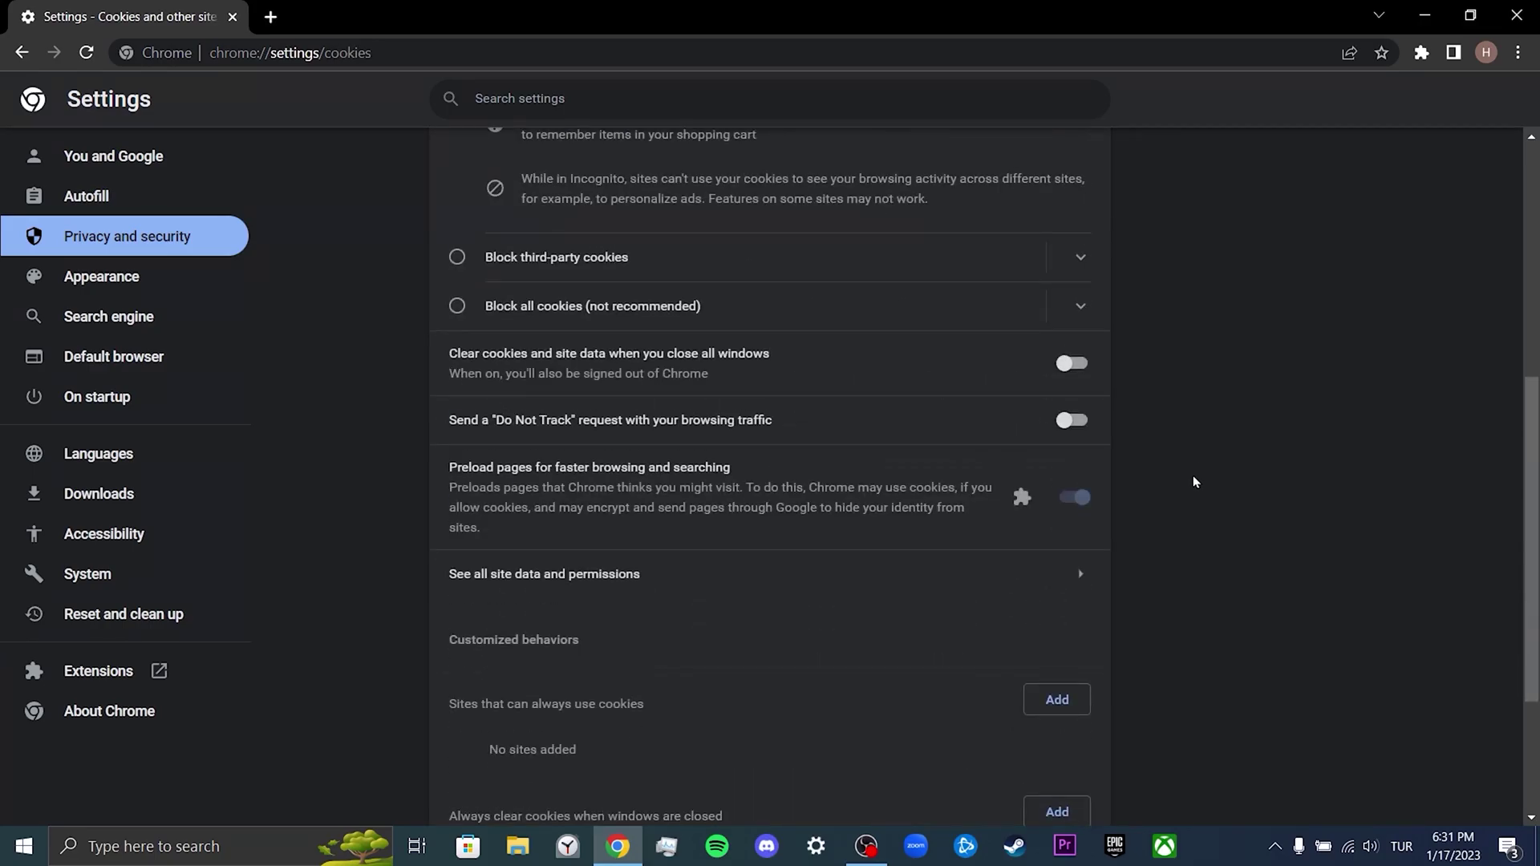
click(678, 584)
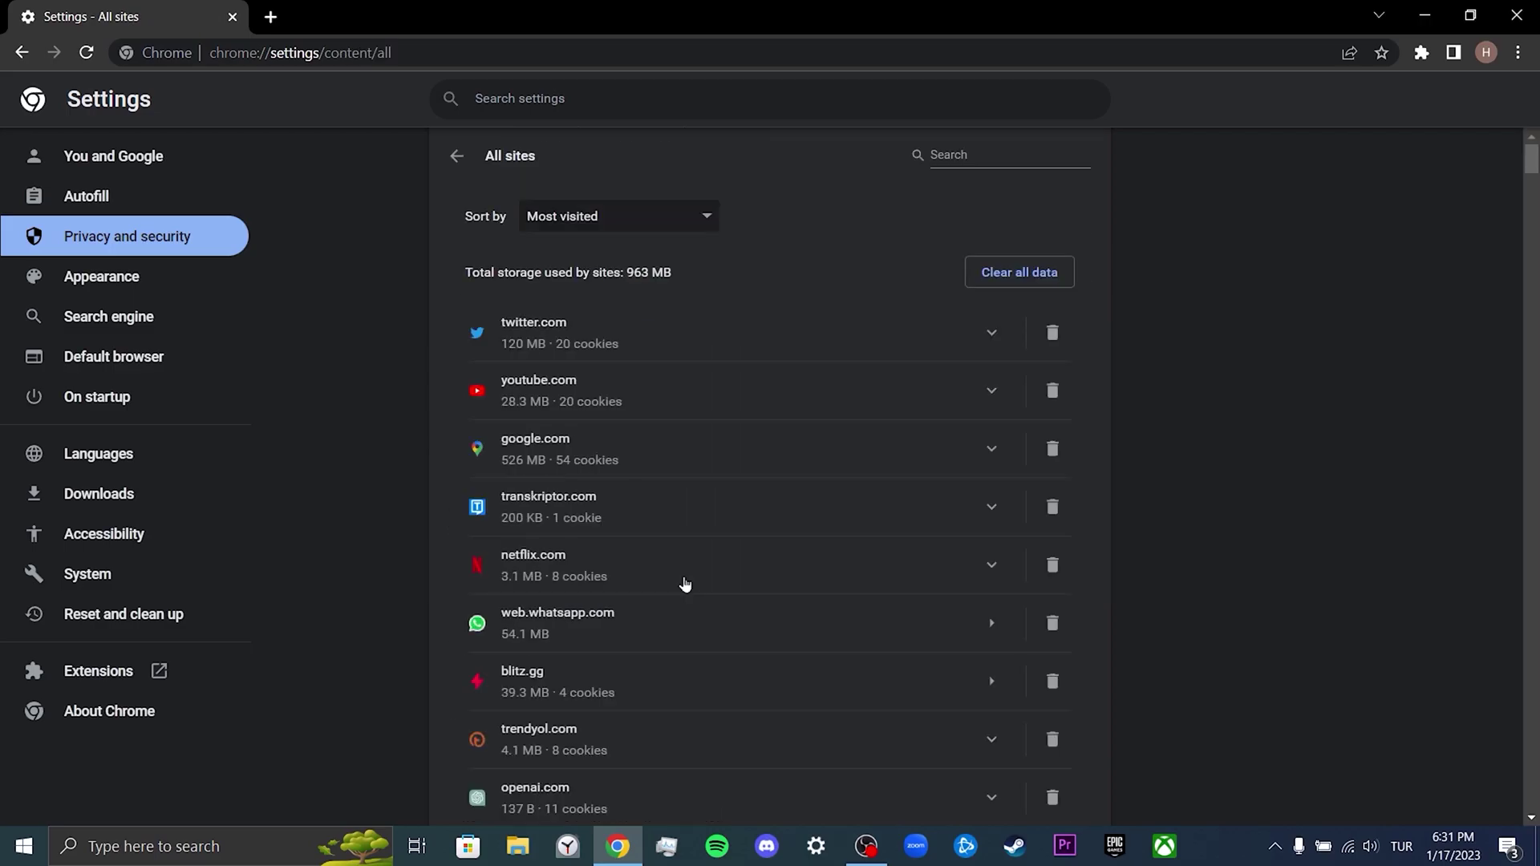
Filter stored sites by 'openai' and clear all openai.com site data.
click(968, 152)
text(openai)
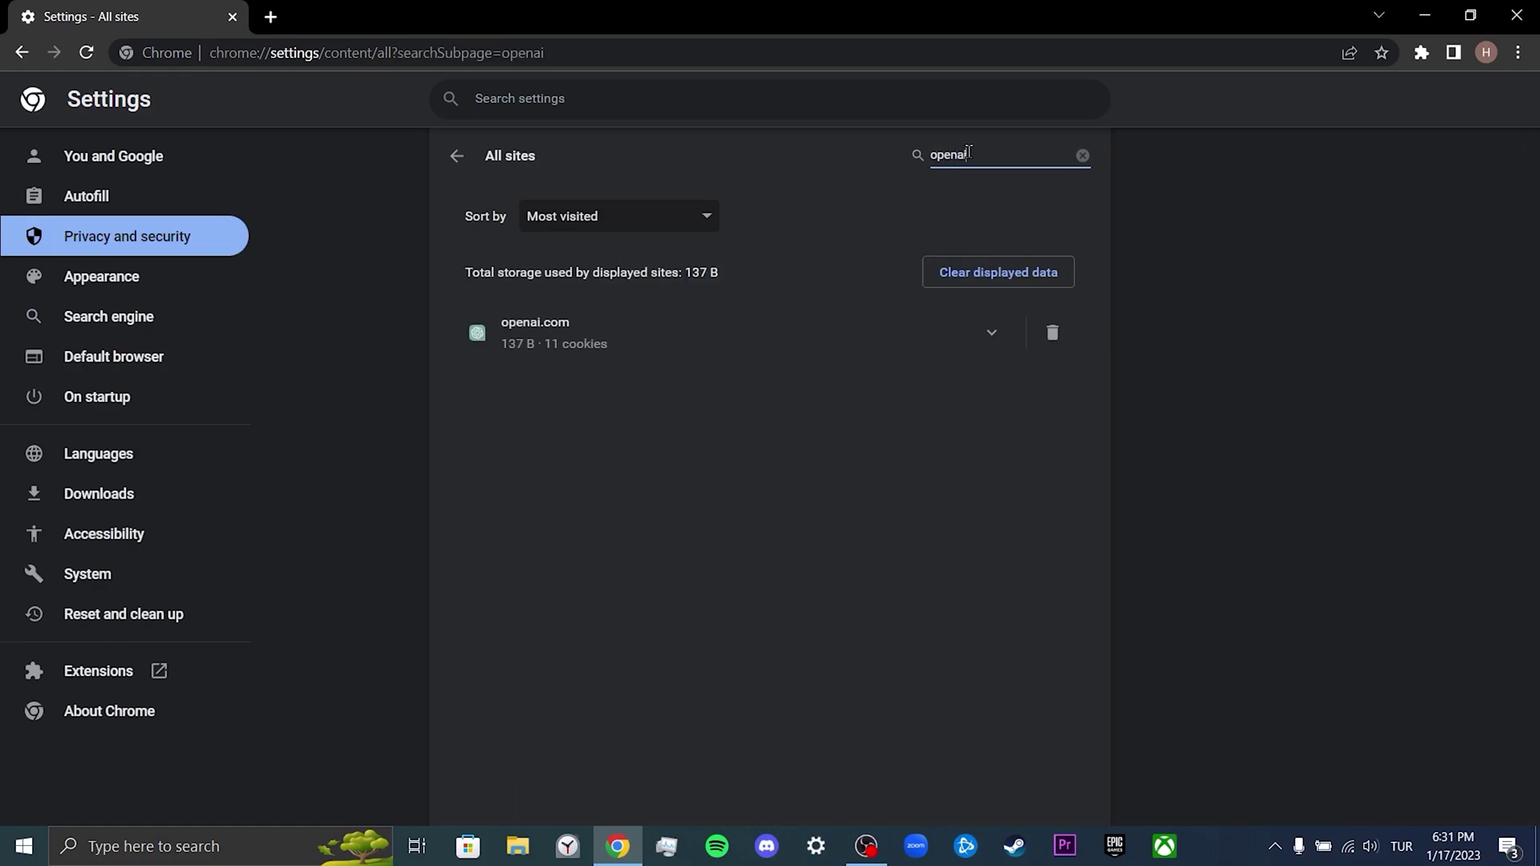
click(990, 331)
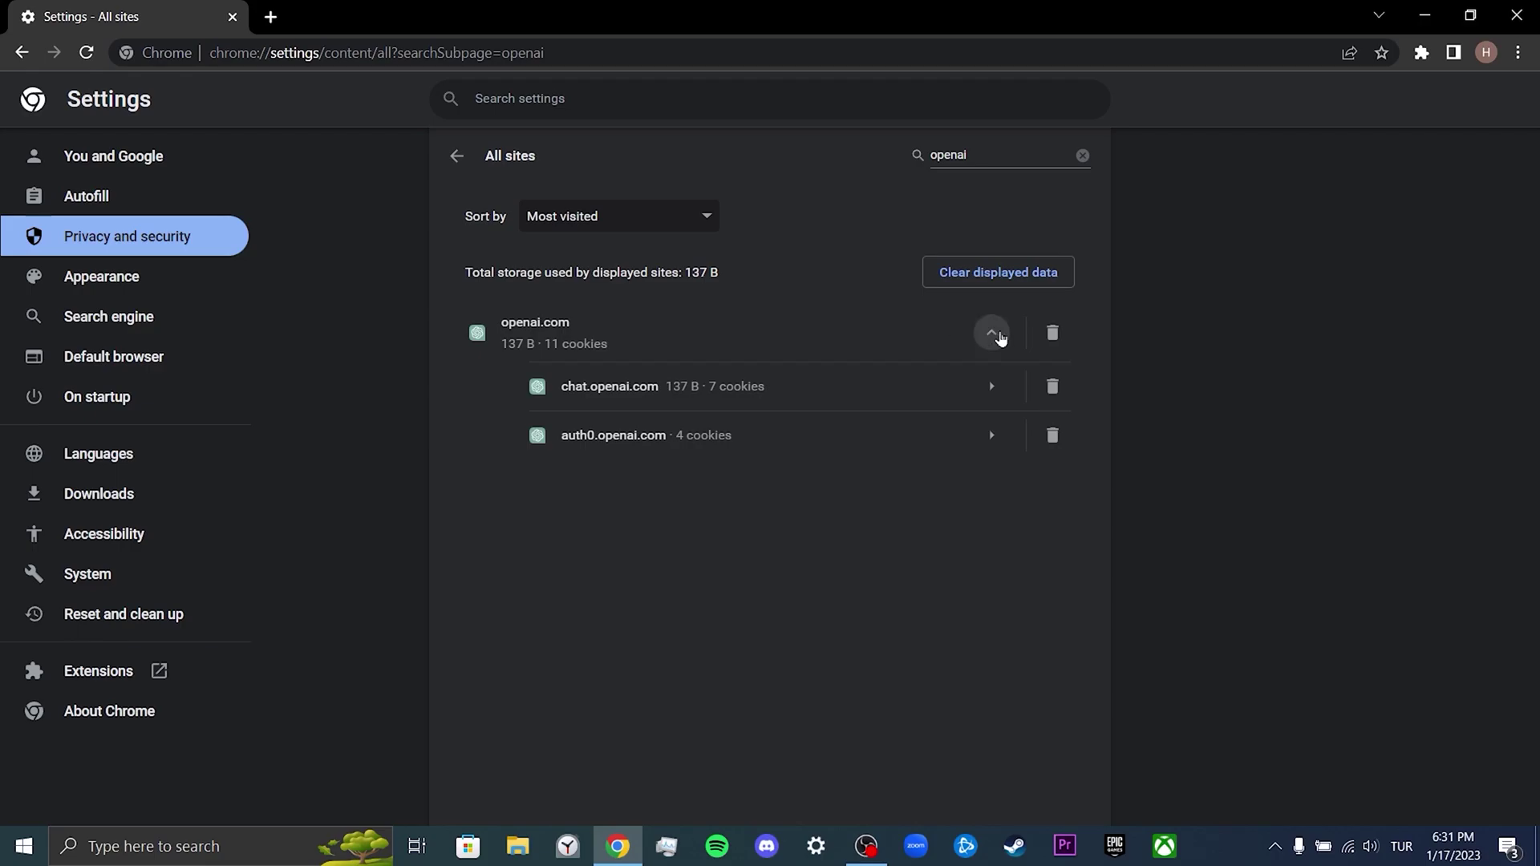
click(1065, 343)
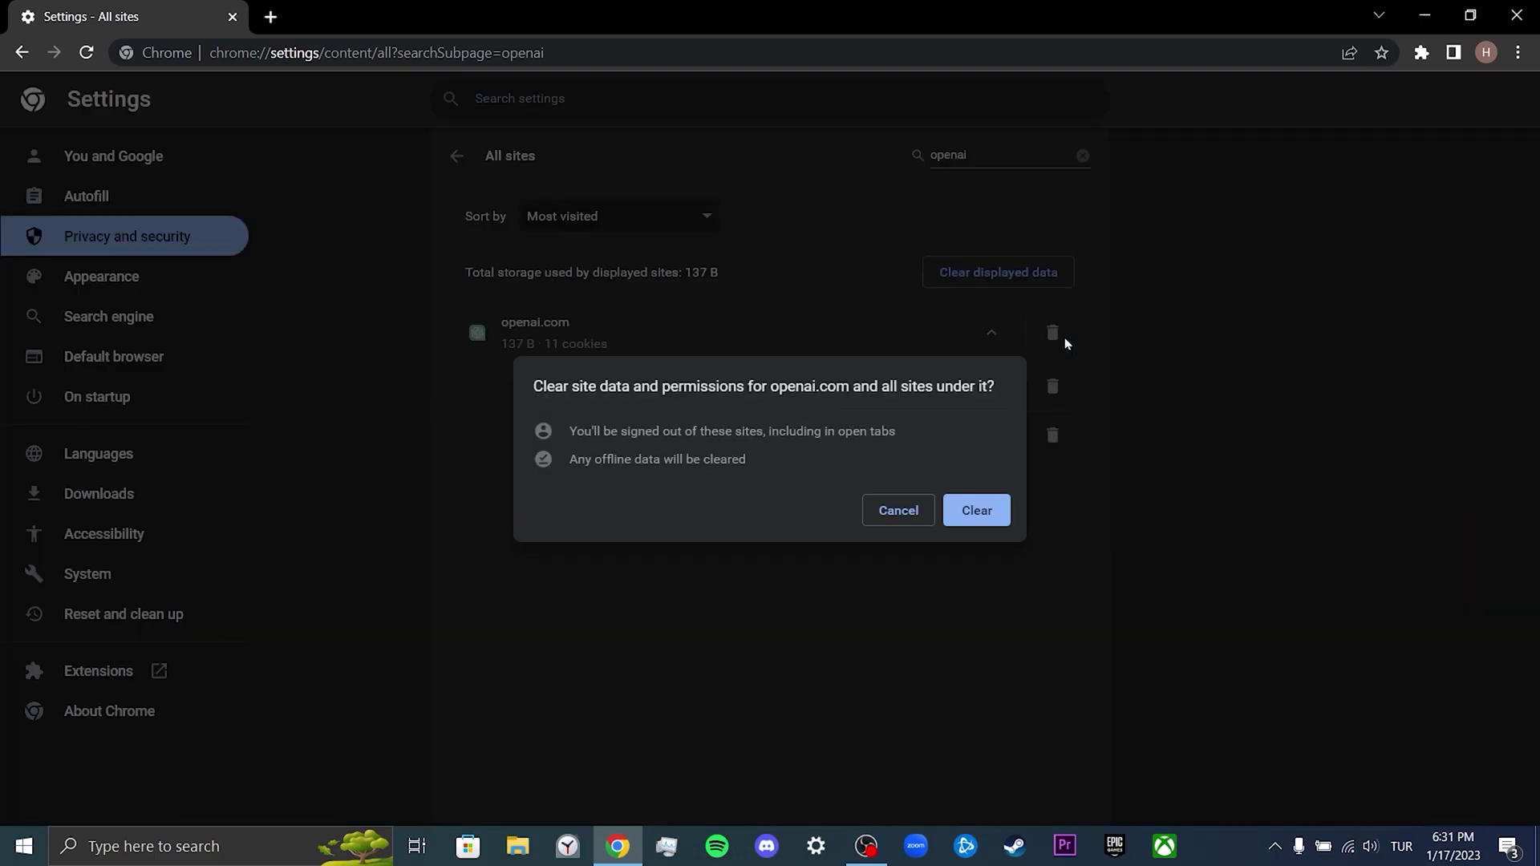
click(999, 518)
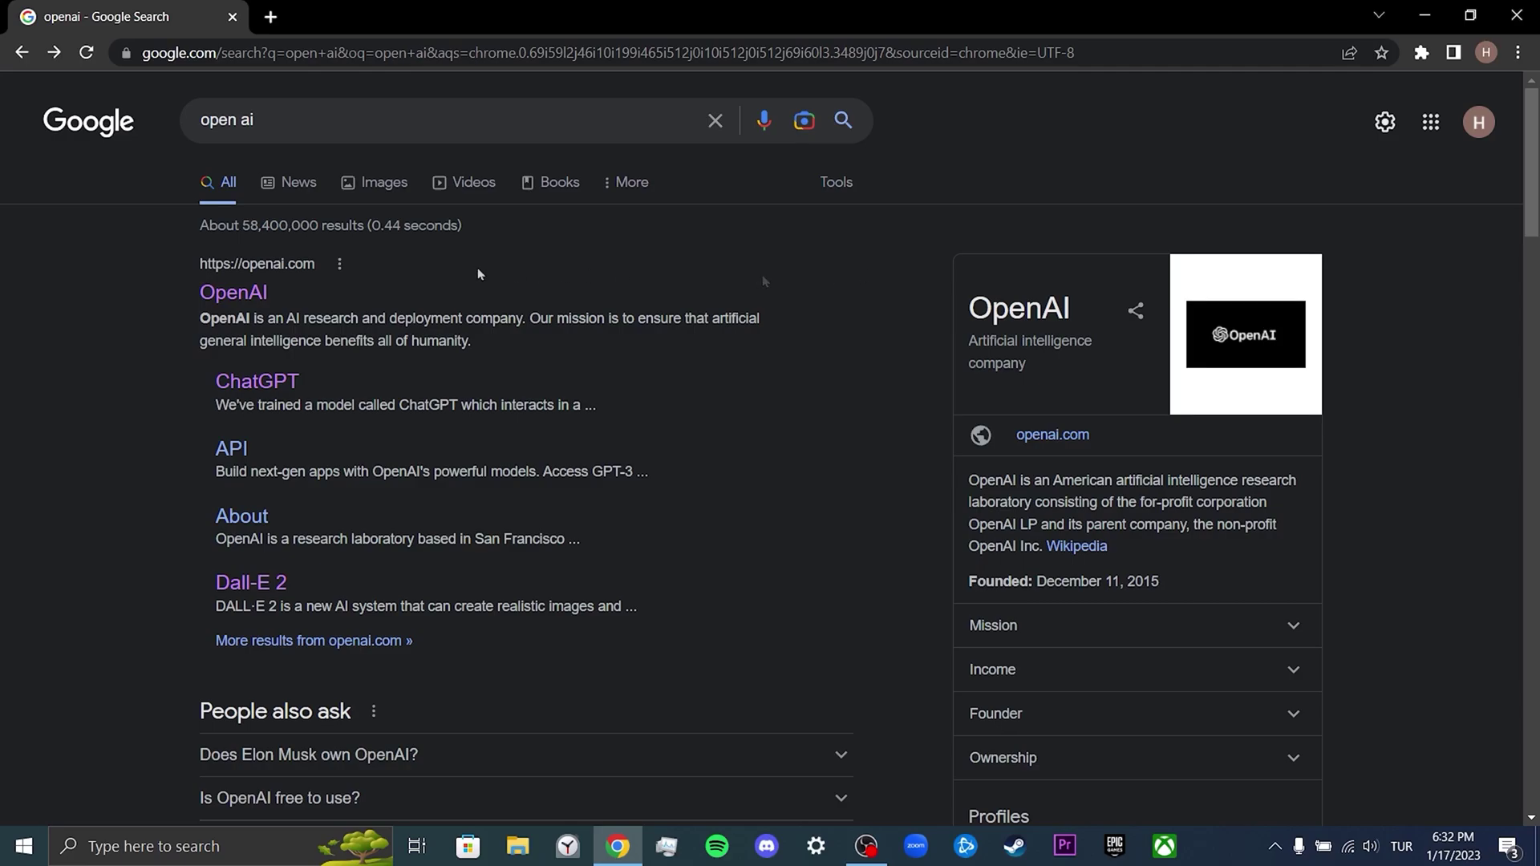
Go from the OpenAI search result through Try ChatGPT to the Sign up page in a new tab.
click(265, 292)
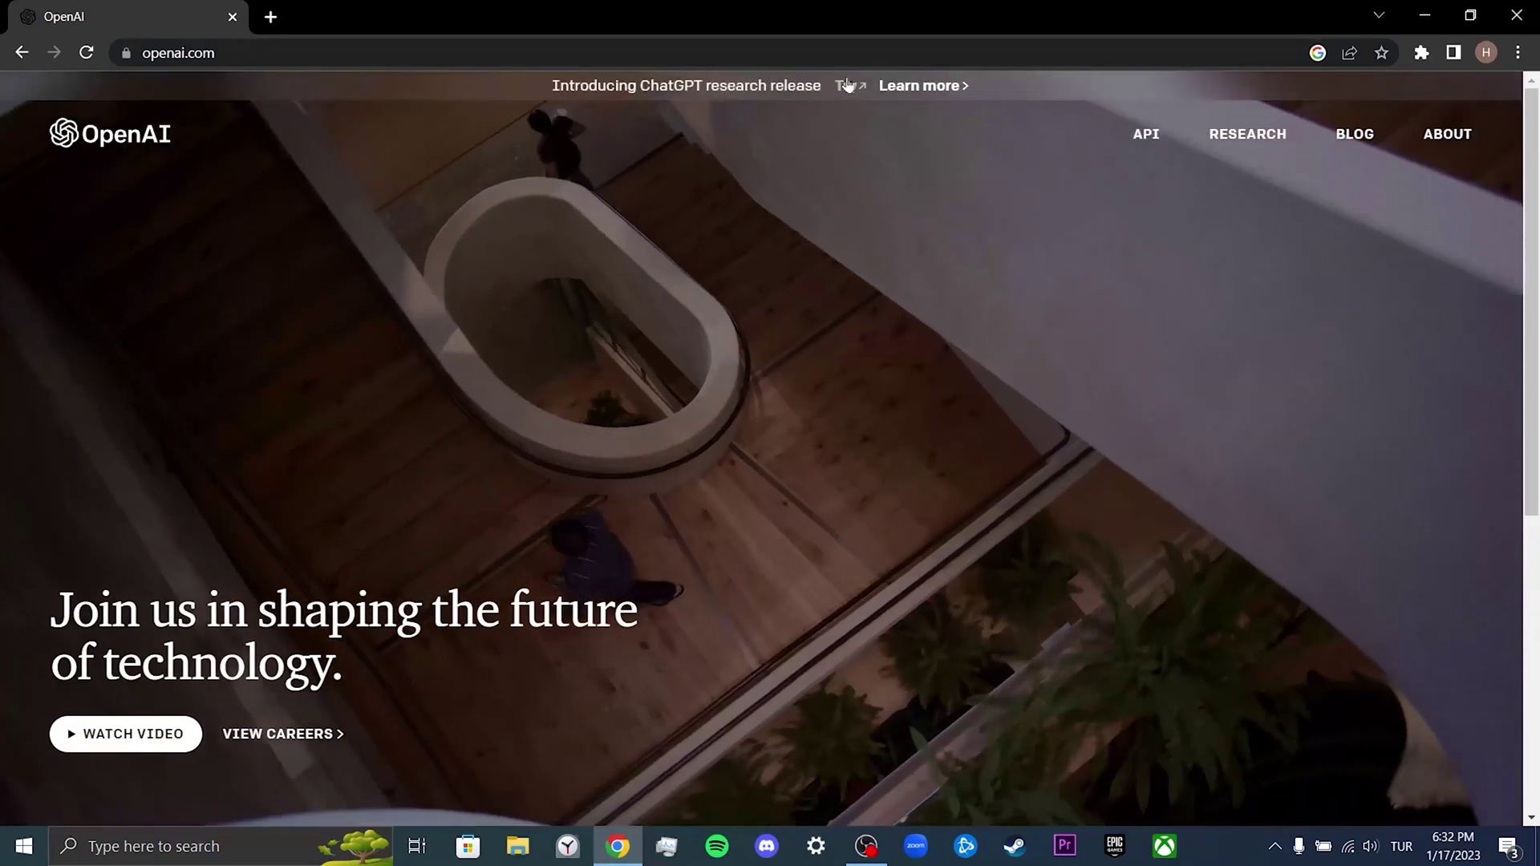
click(852, 86)
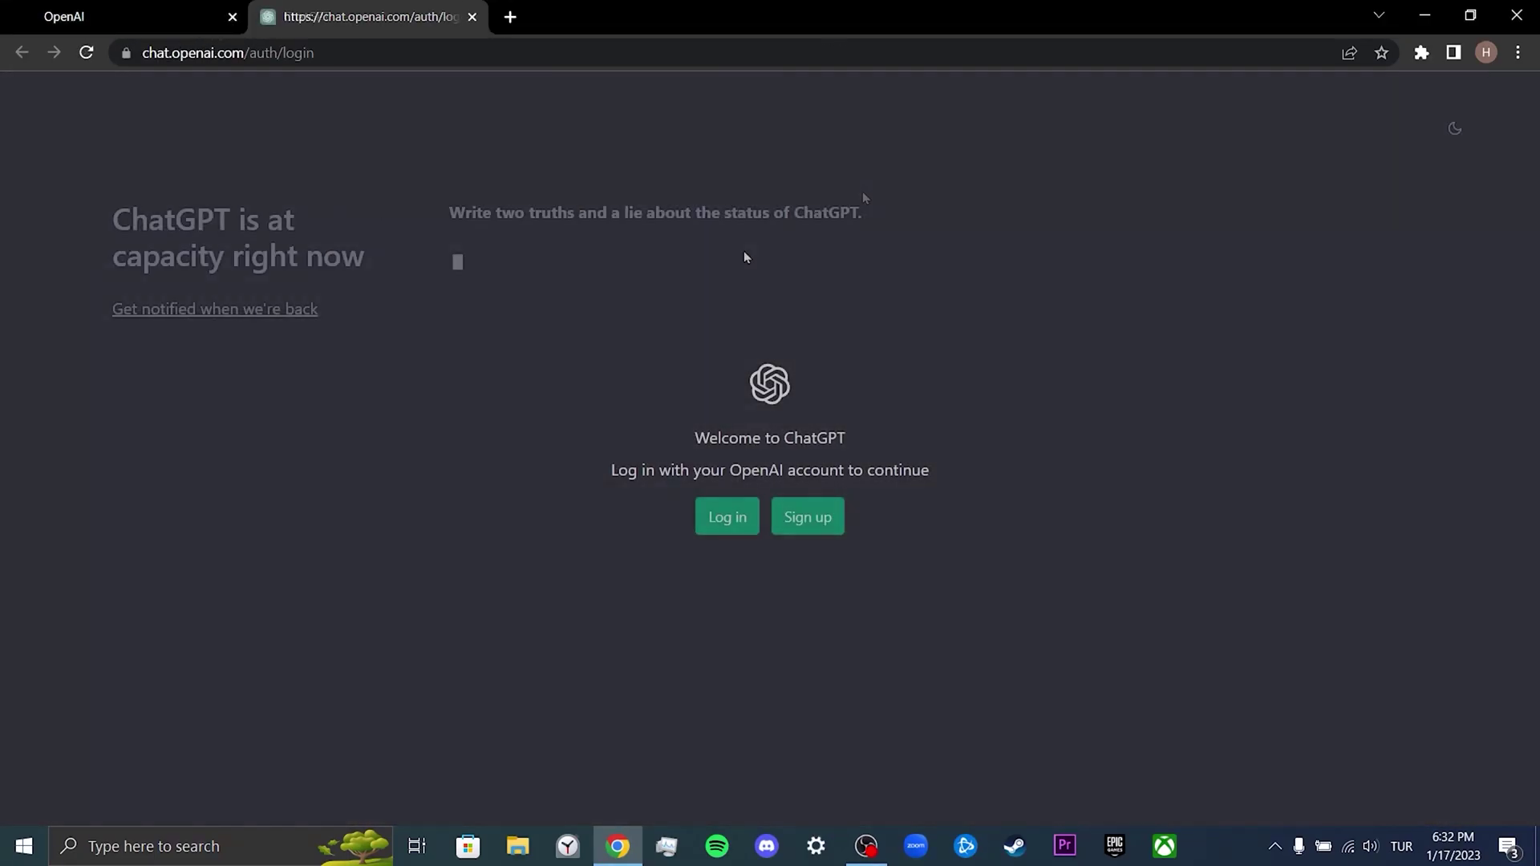
click(830, 520)
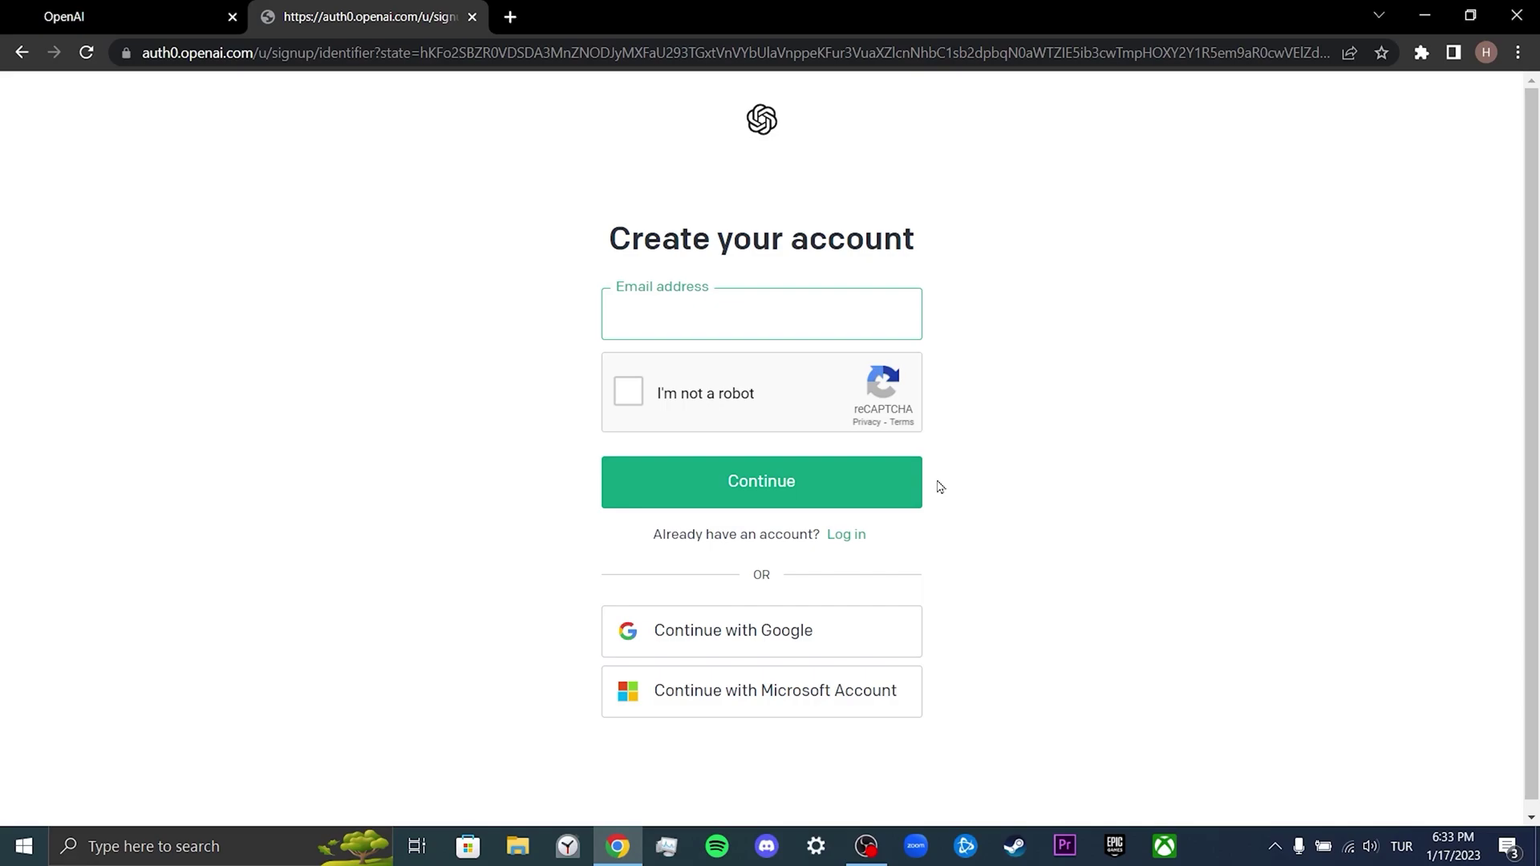
Sign up with Google, submit the first and last name, and verify the phone number with the SMS code.
click(897, 627)
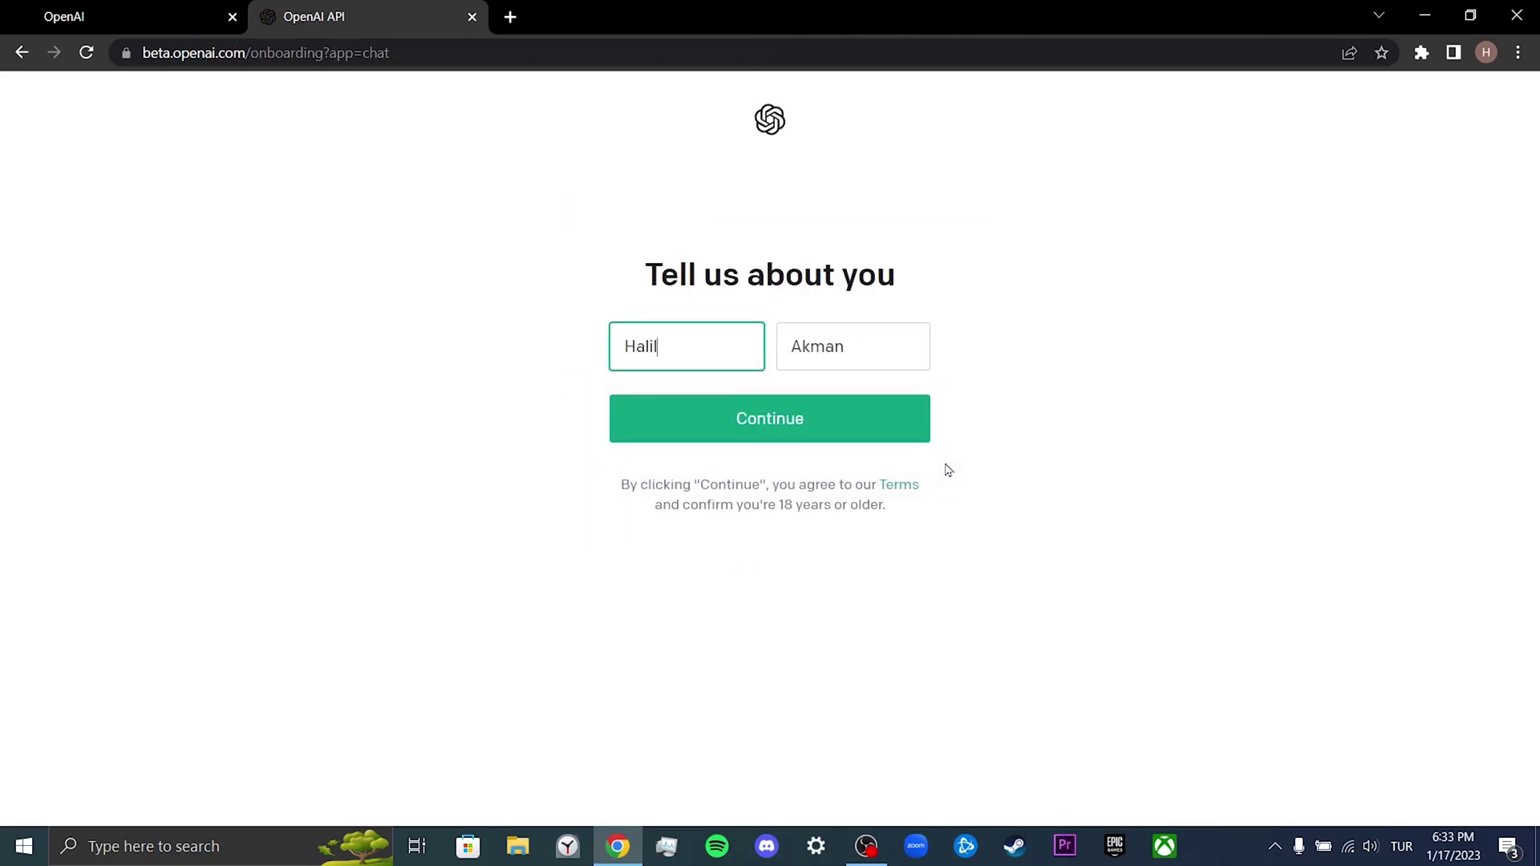
click(908, 436)
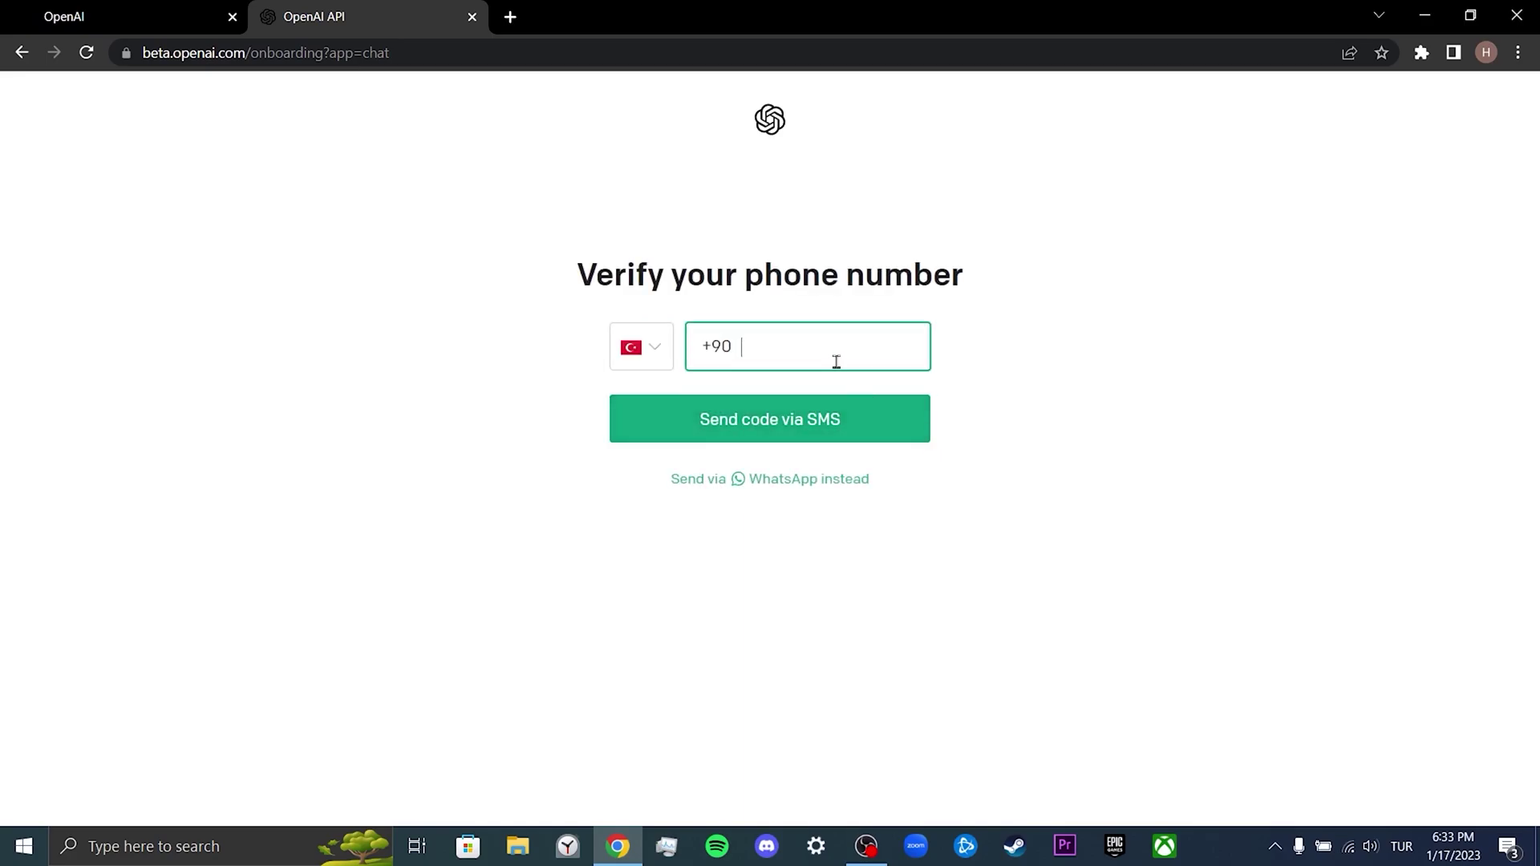
key(ctrl+v)
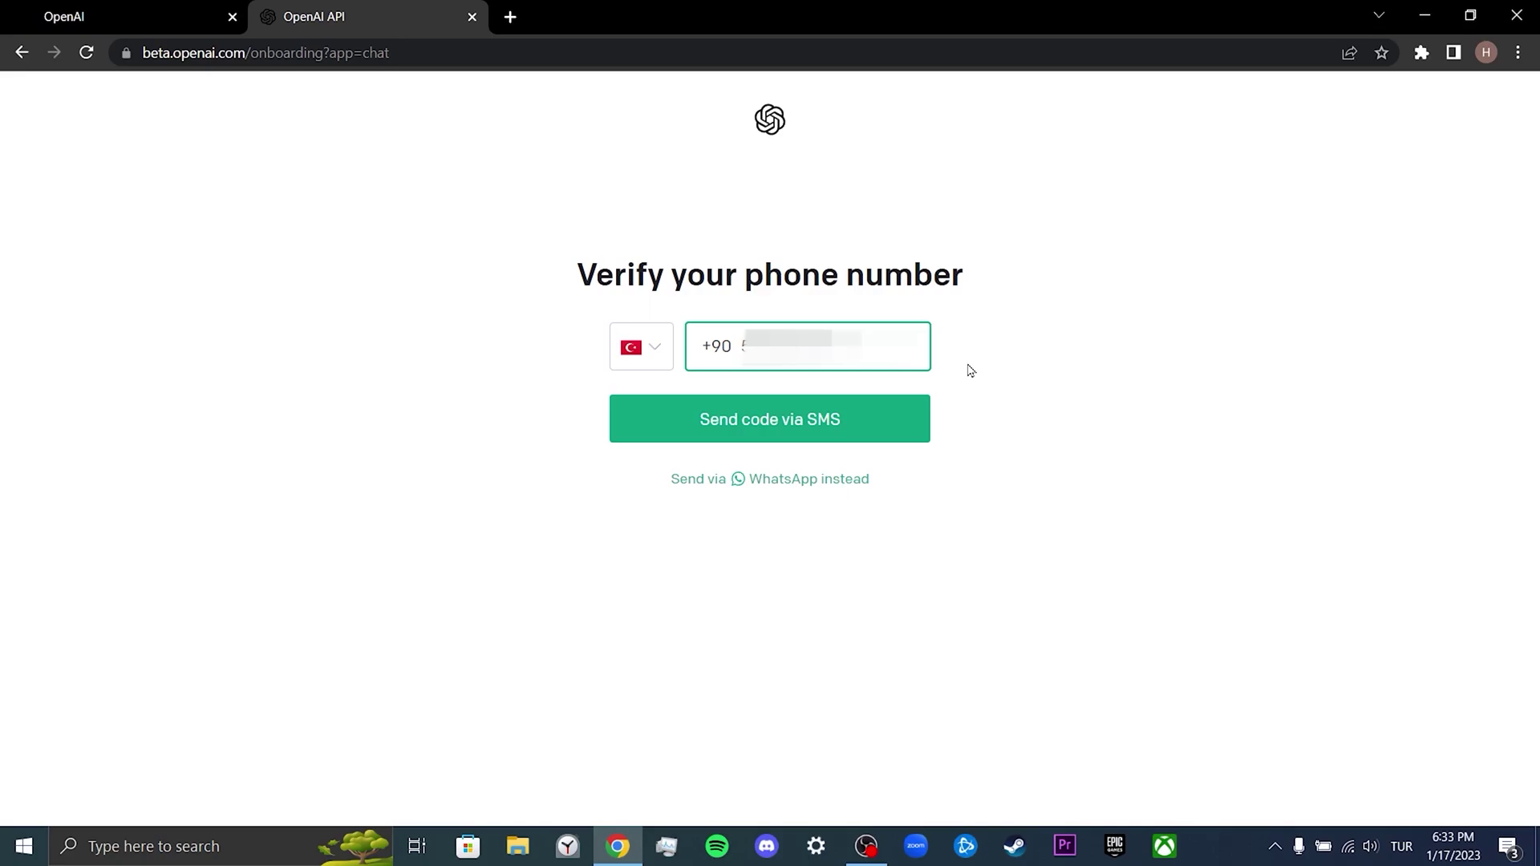
click(916, 404)
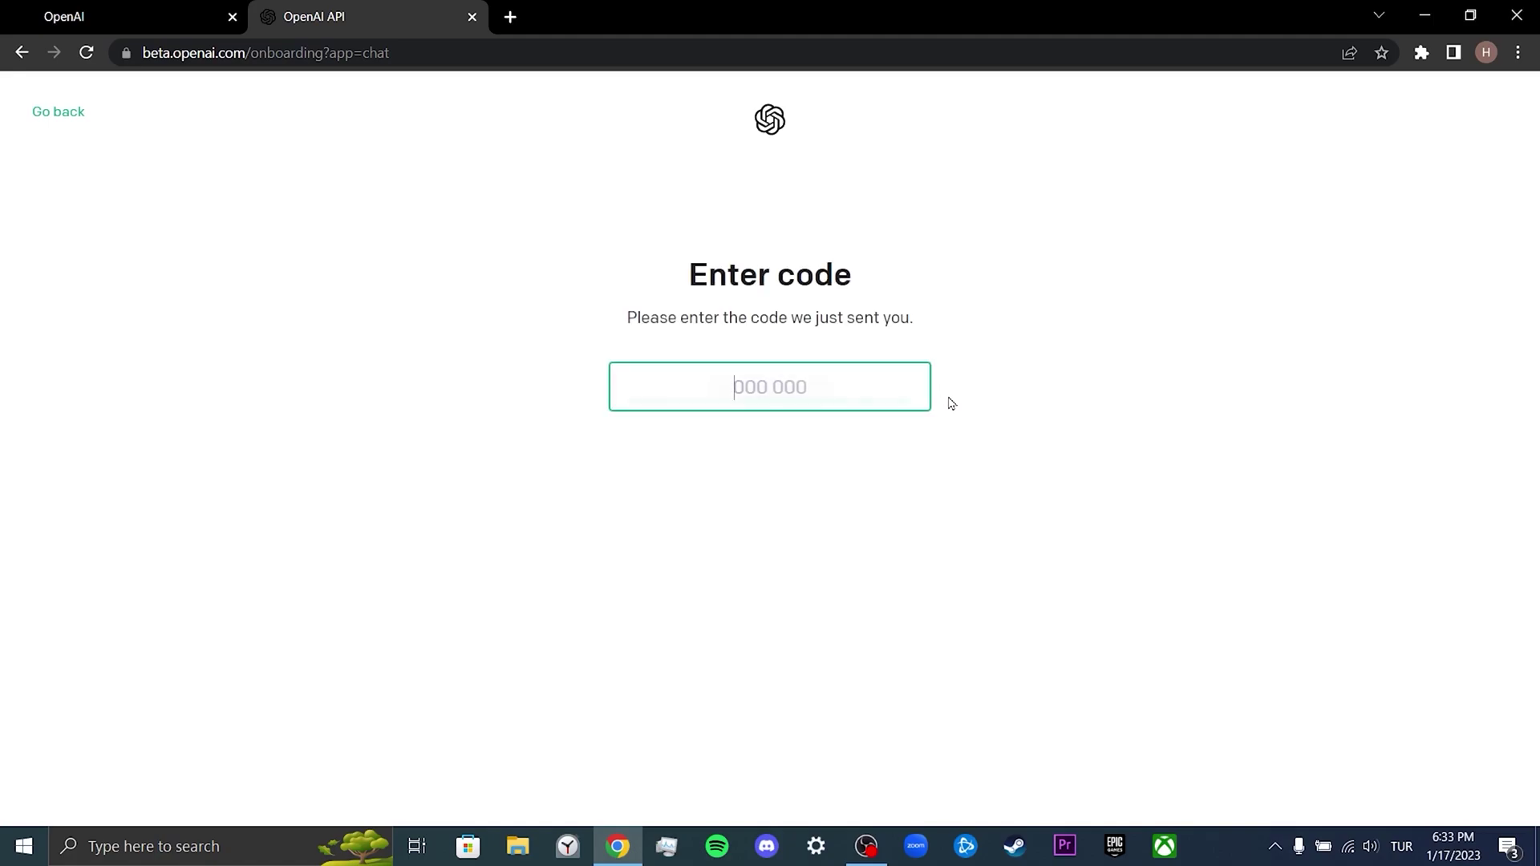
key(ctrl+v)
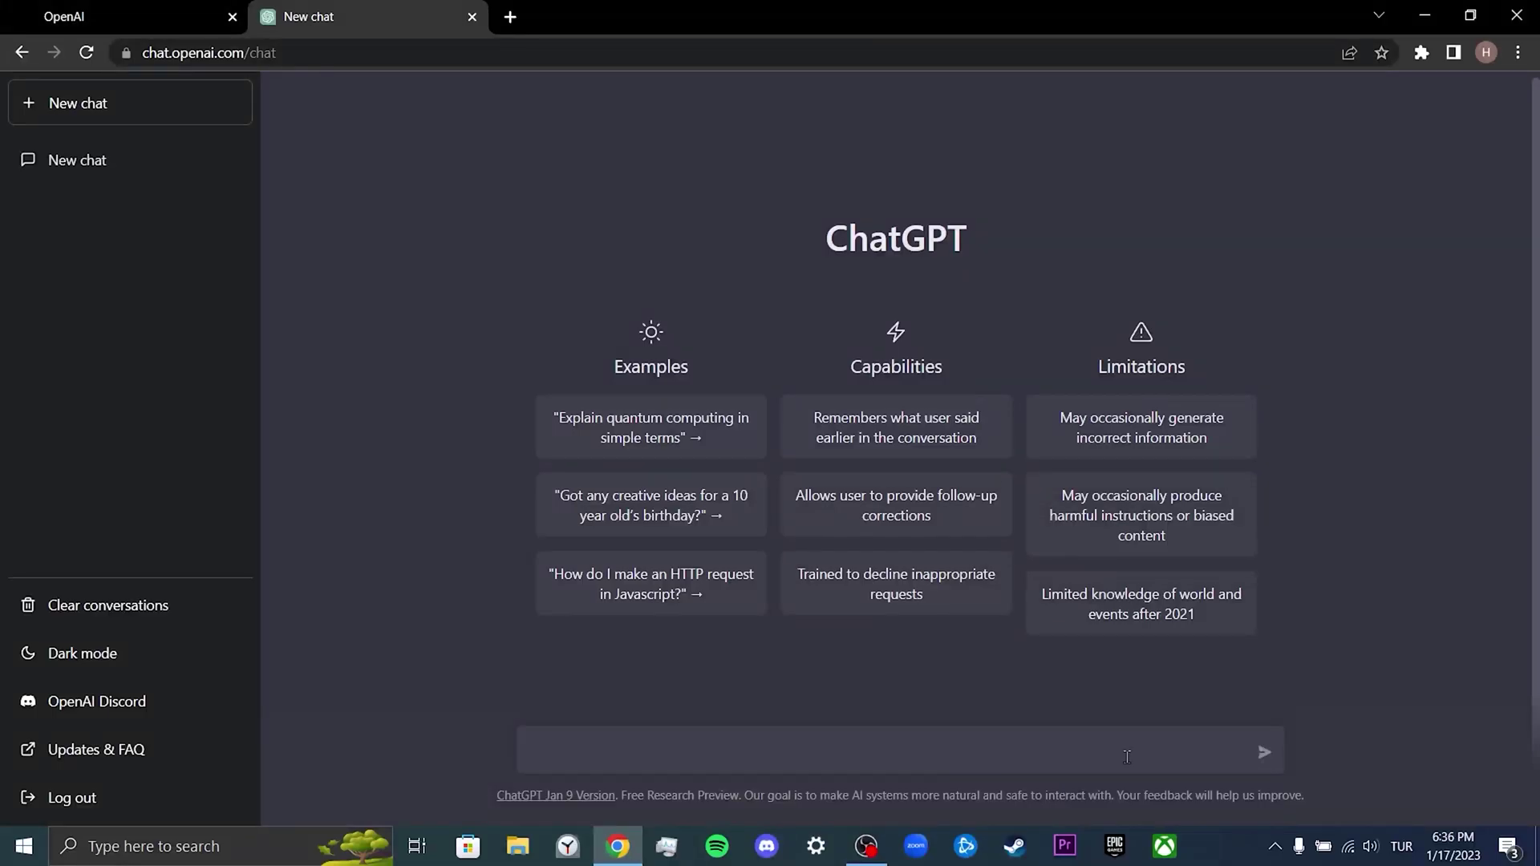
Ask ChatGPT 'who are the owners of openai'.
text(who are the owners of openai)
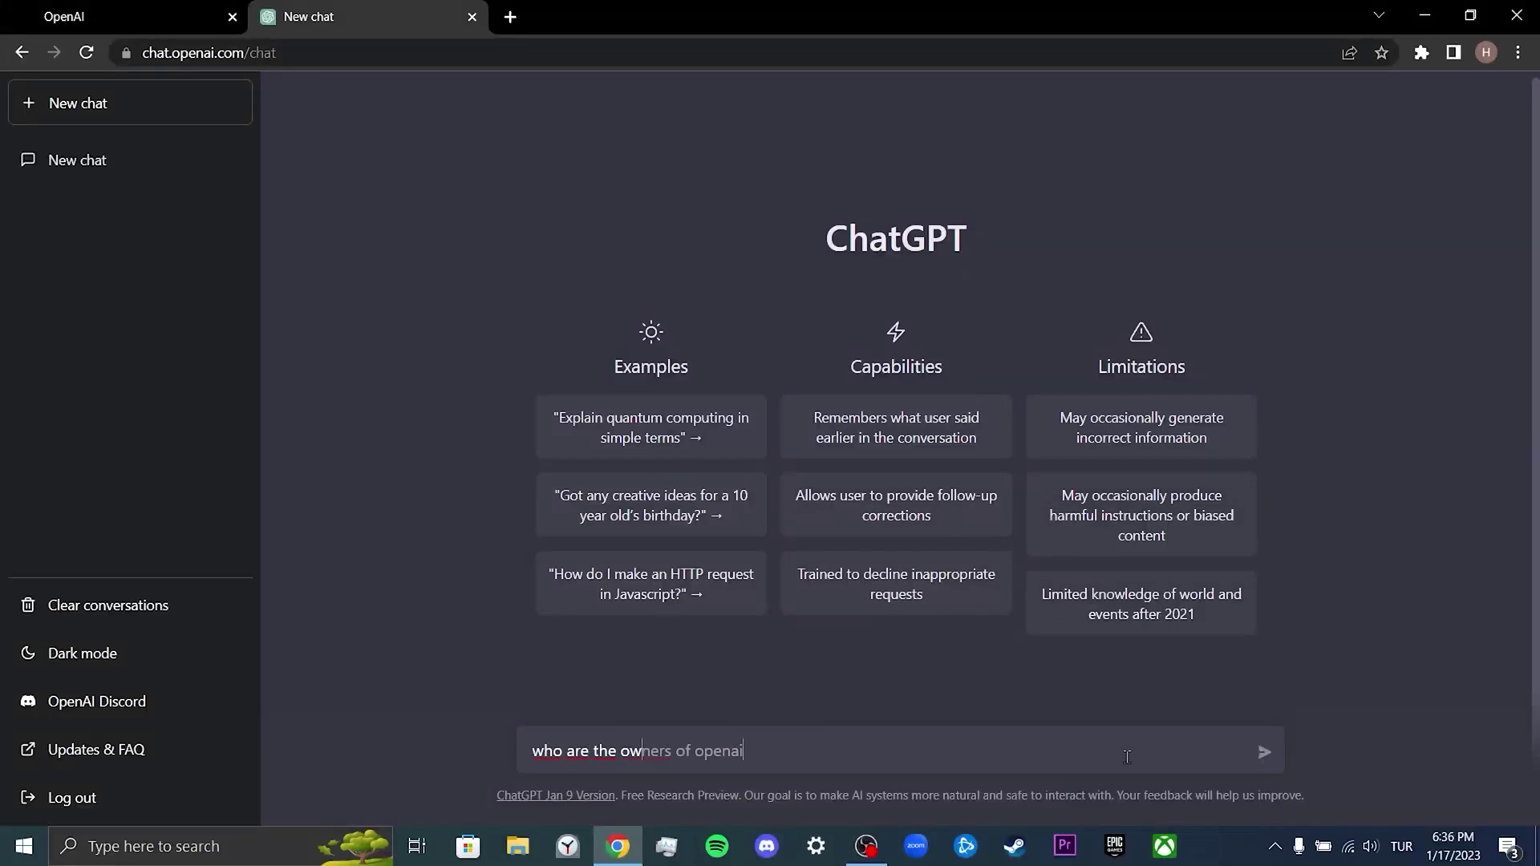
key(Return)
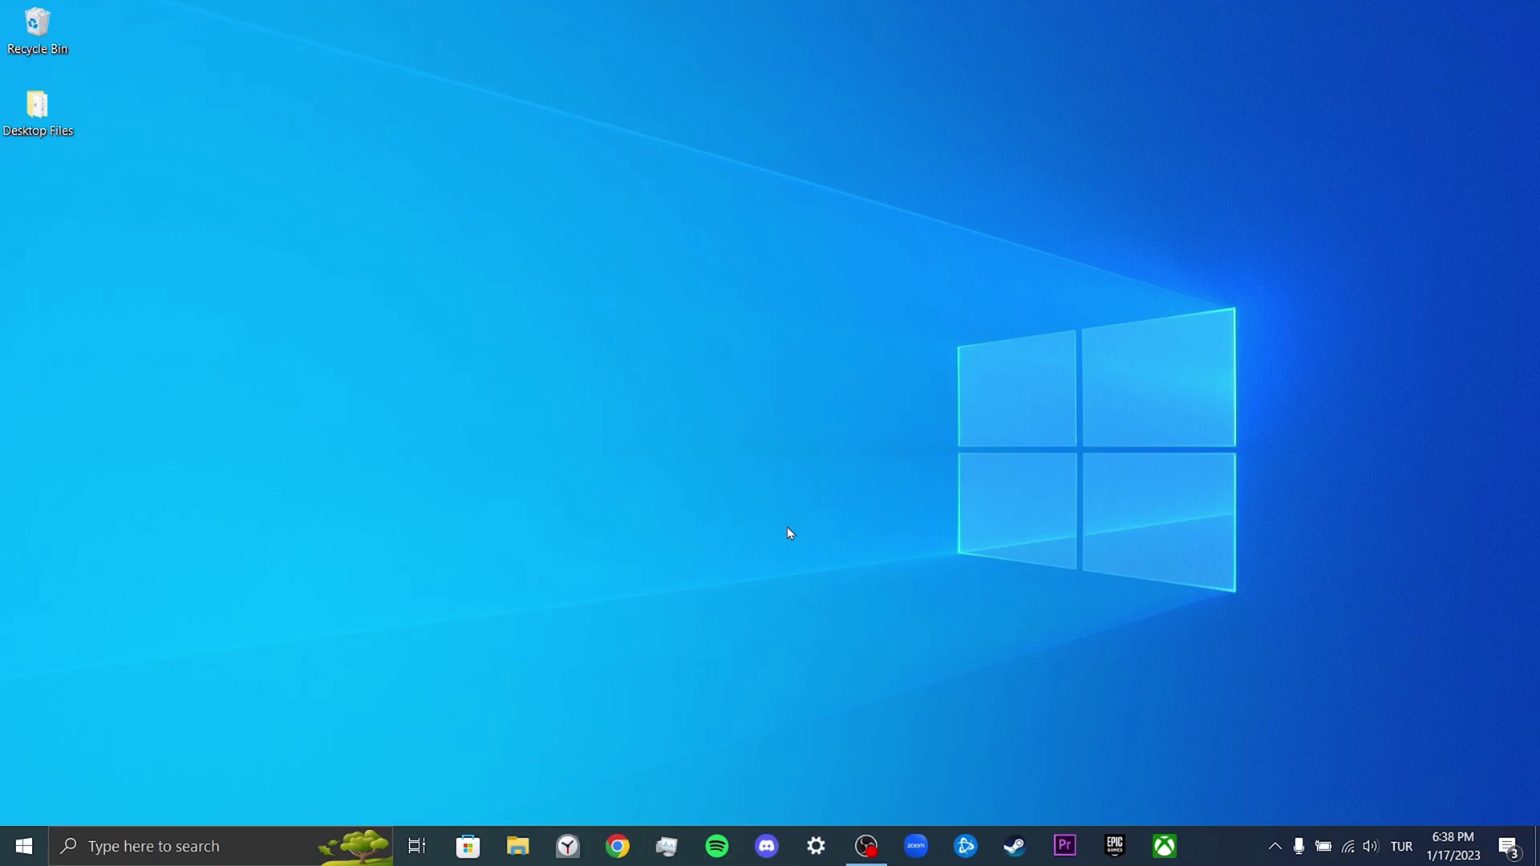
Search Windows for cmd and run Command Prompt as administrator.
click(278, 847)
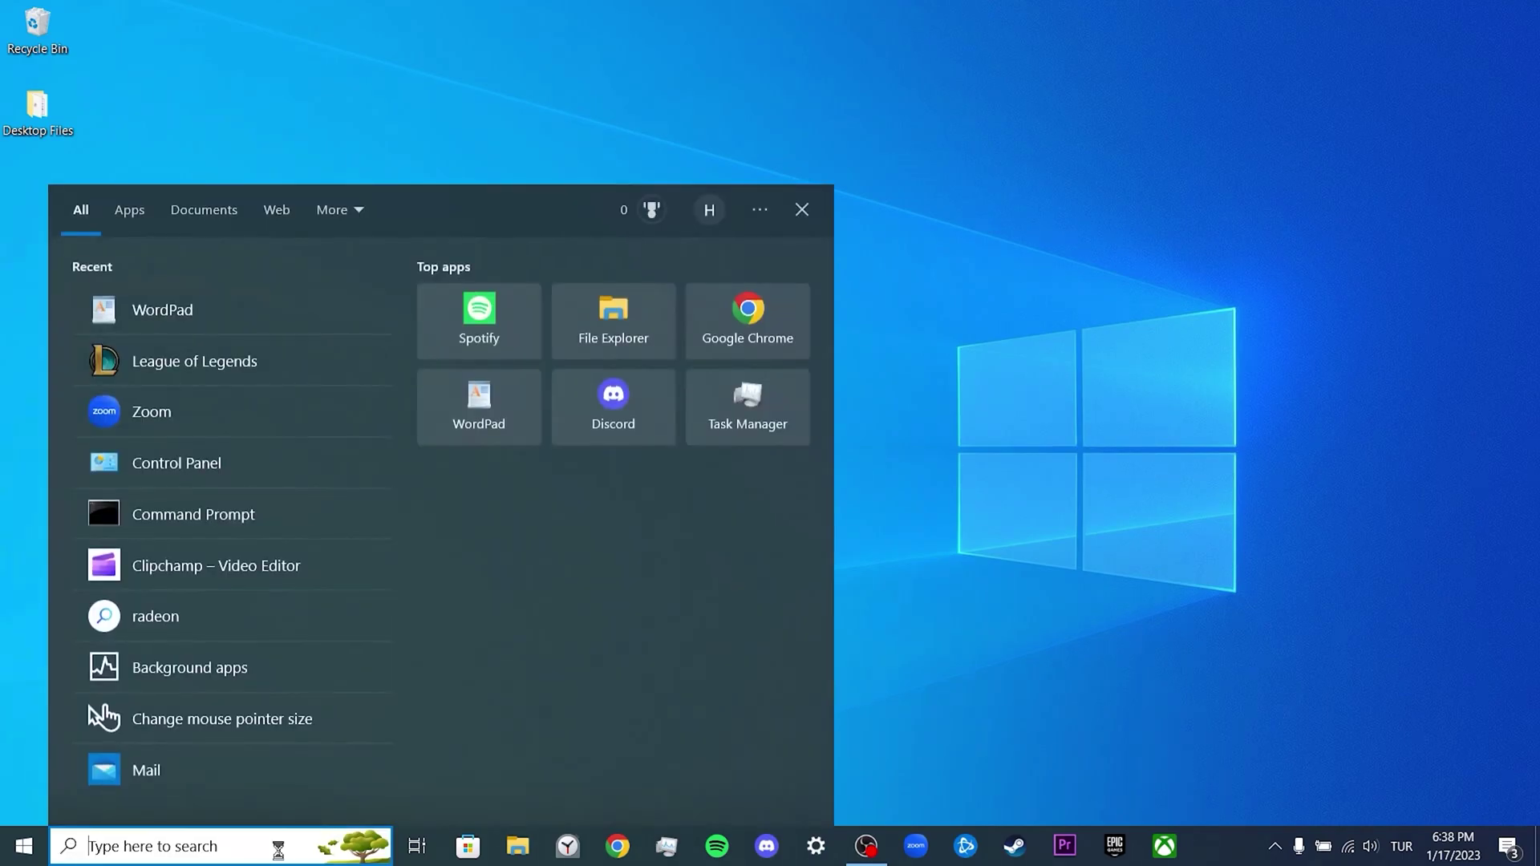
text(cmd)
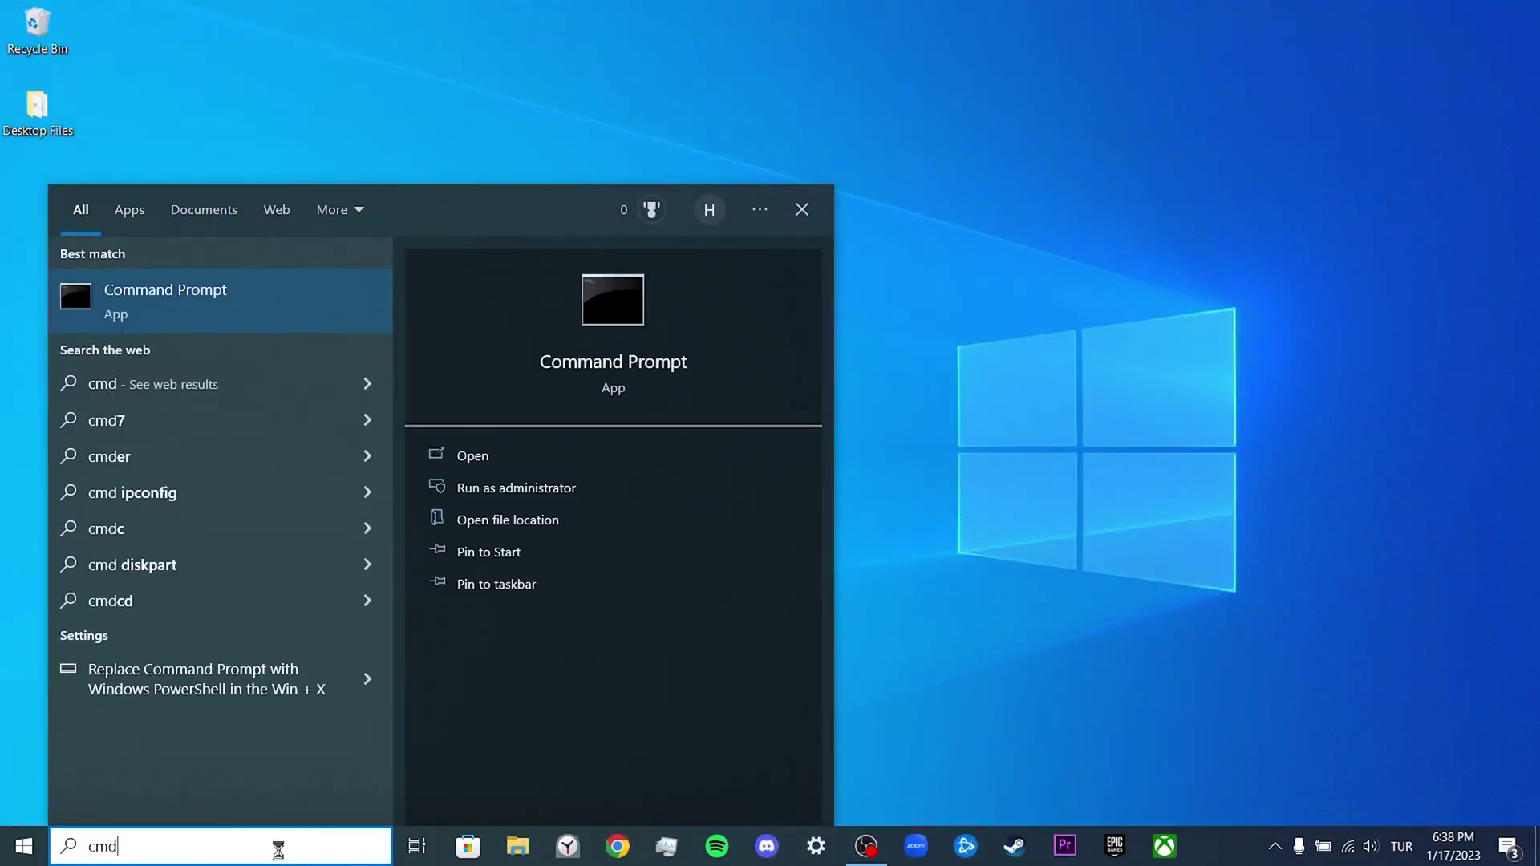
click(618, 493)
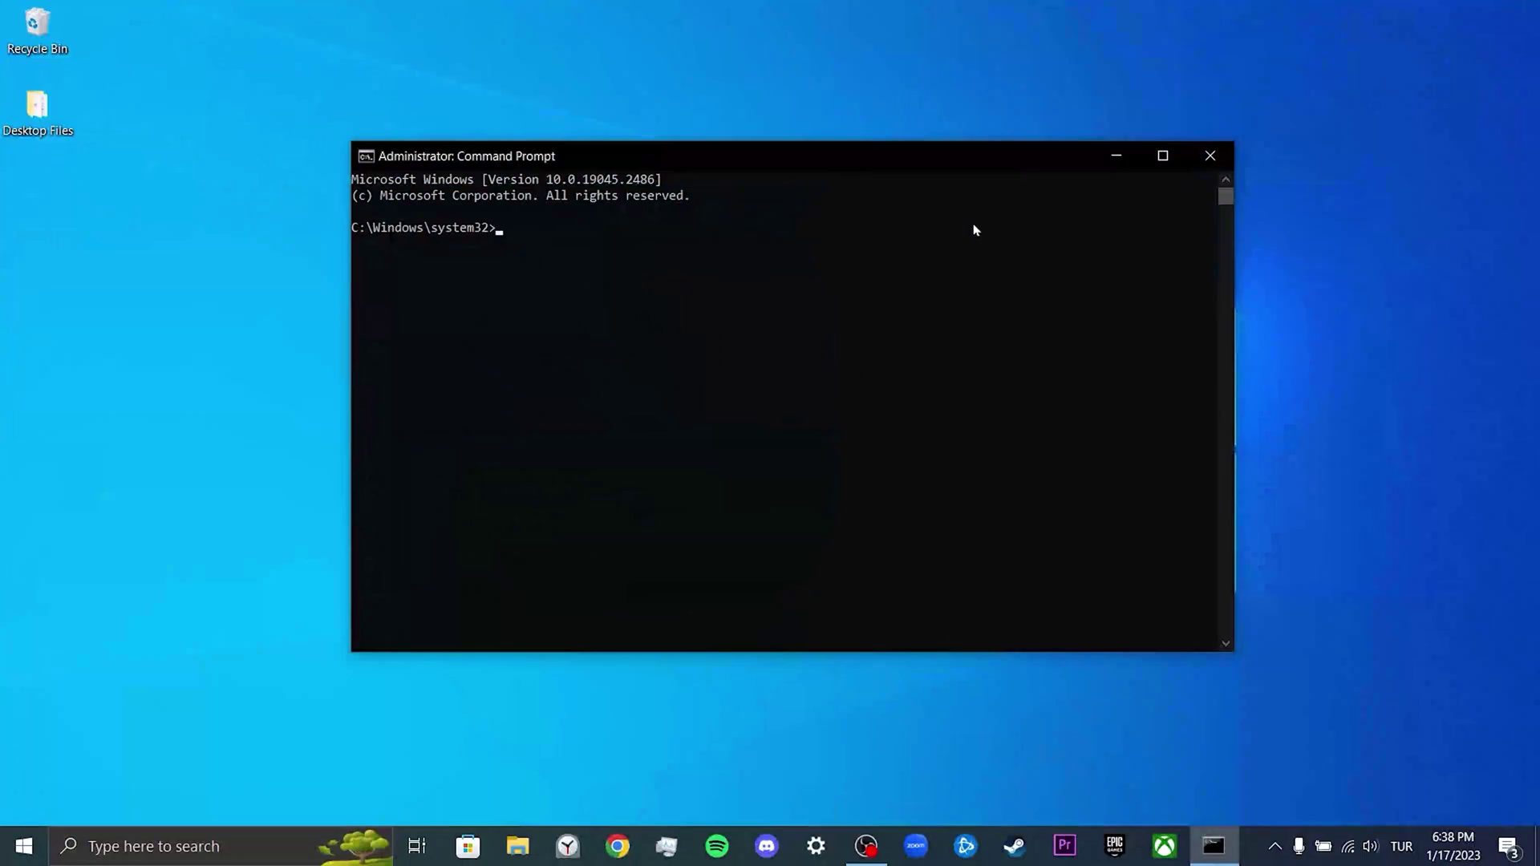
Run ipconfig /flushdns and netsh winsock reset, then enter netsh int ip reset.
text(ipconfig /flushdns)
key(Return)
text(net)
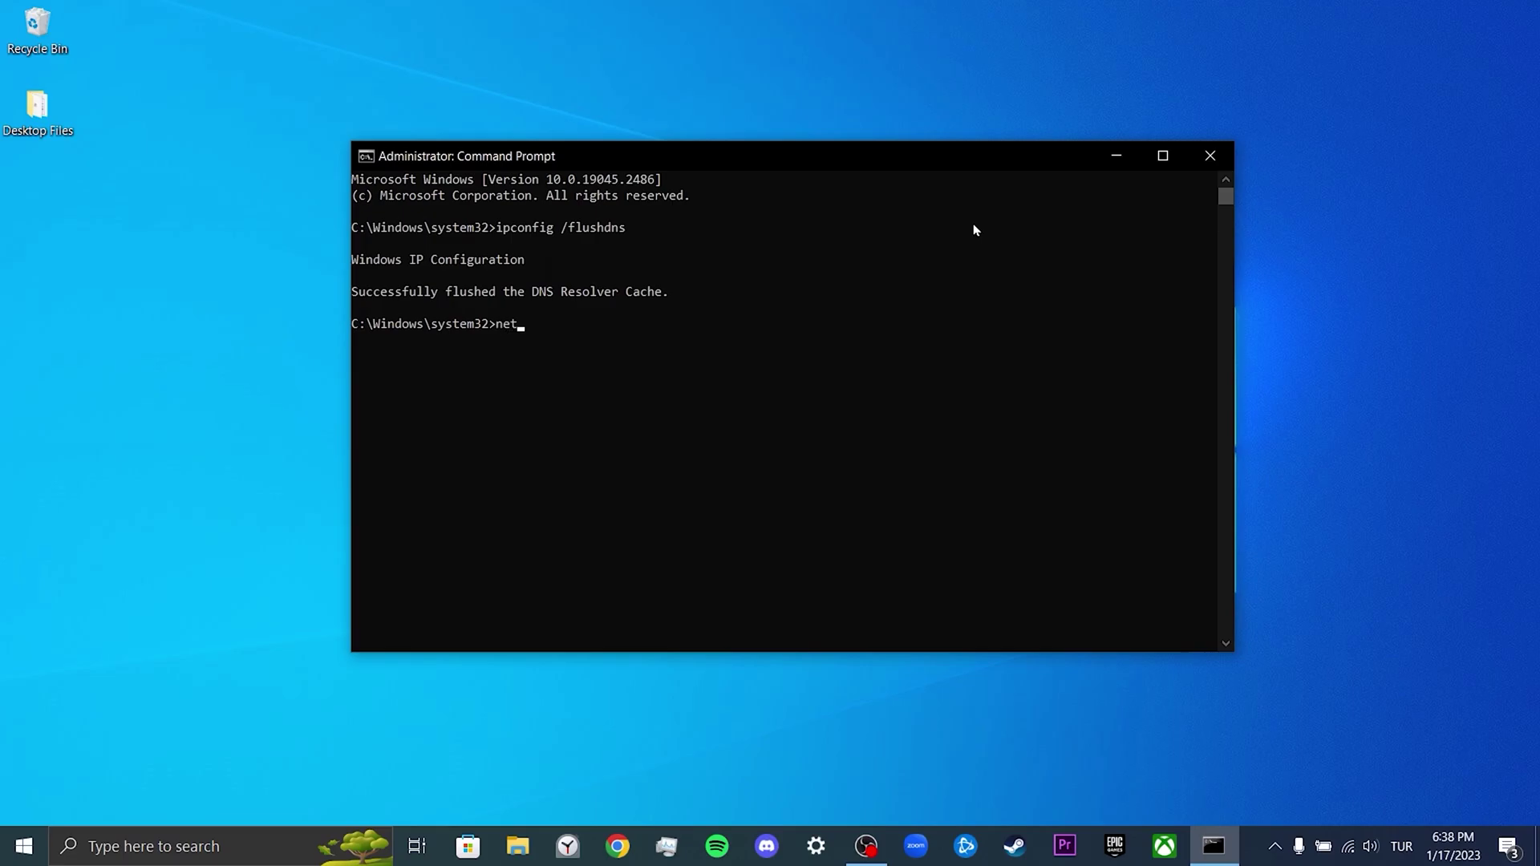
text(sh winsock reset)
key(Return)
text(n)
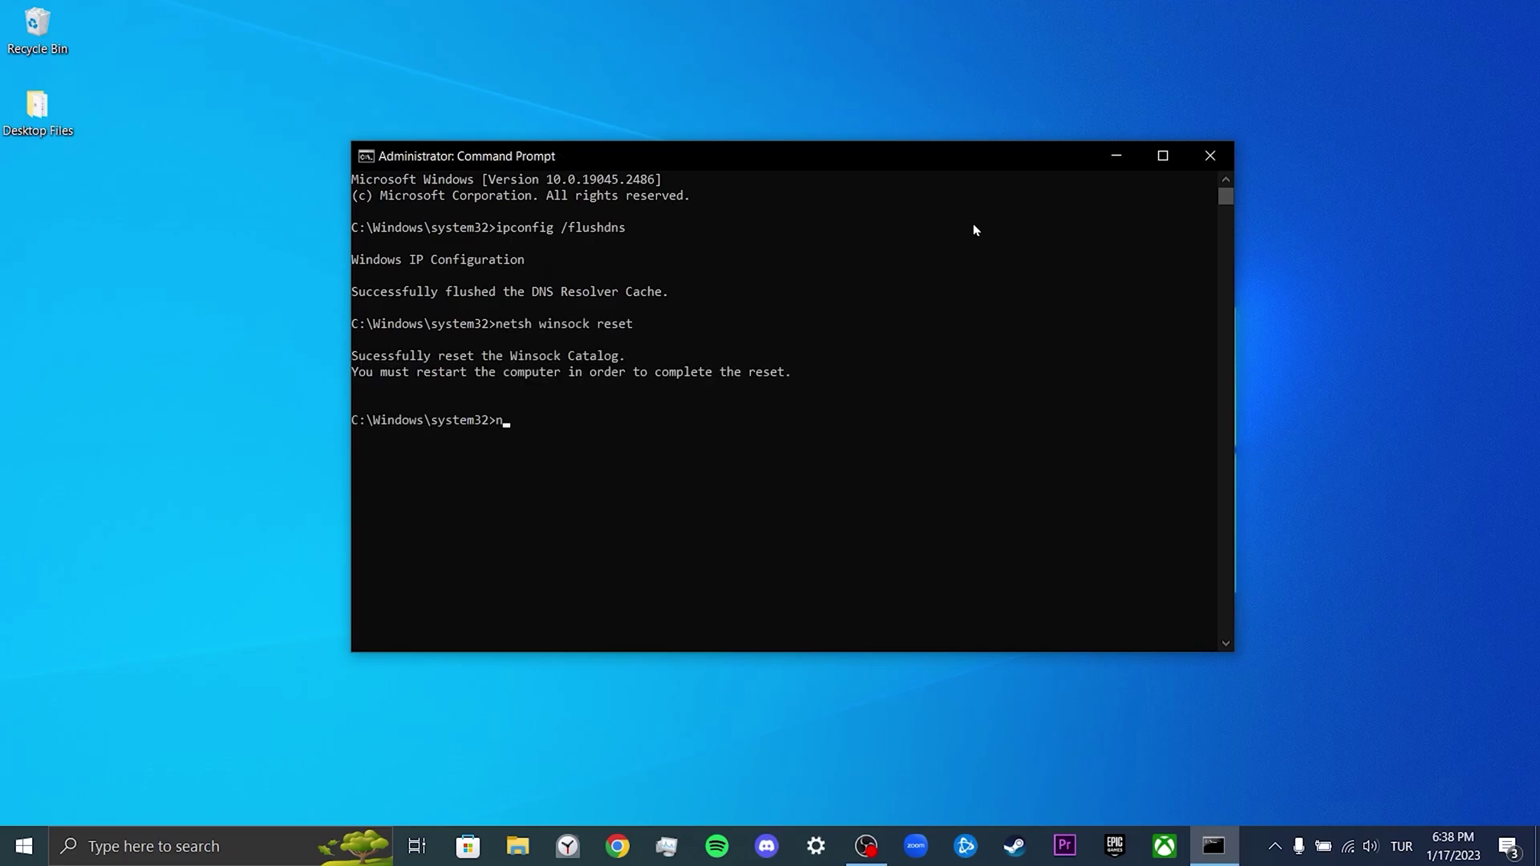
text(etsh int ip reset)
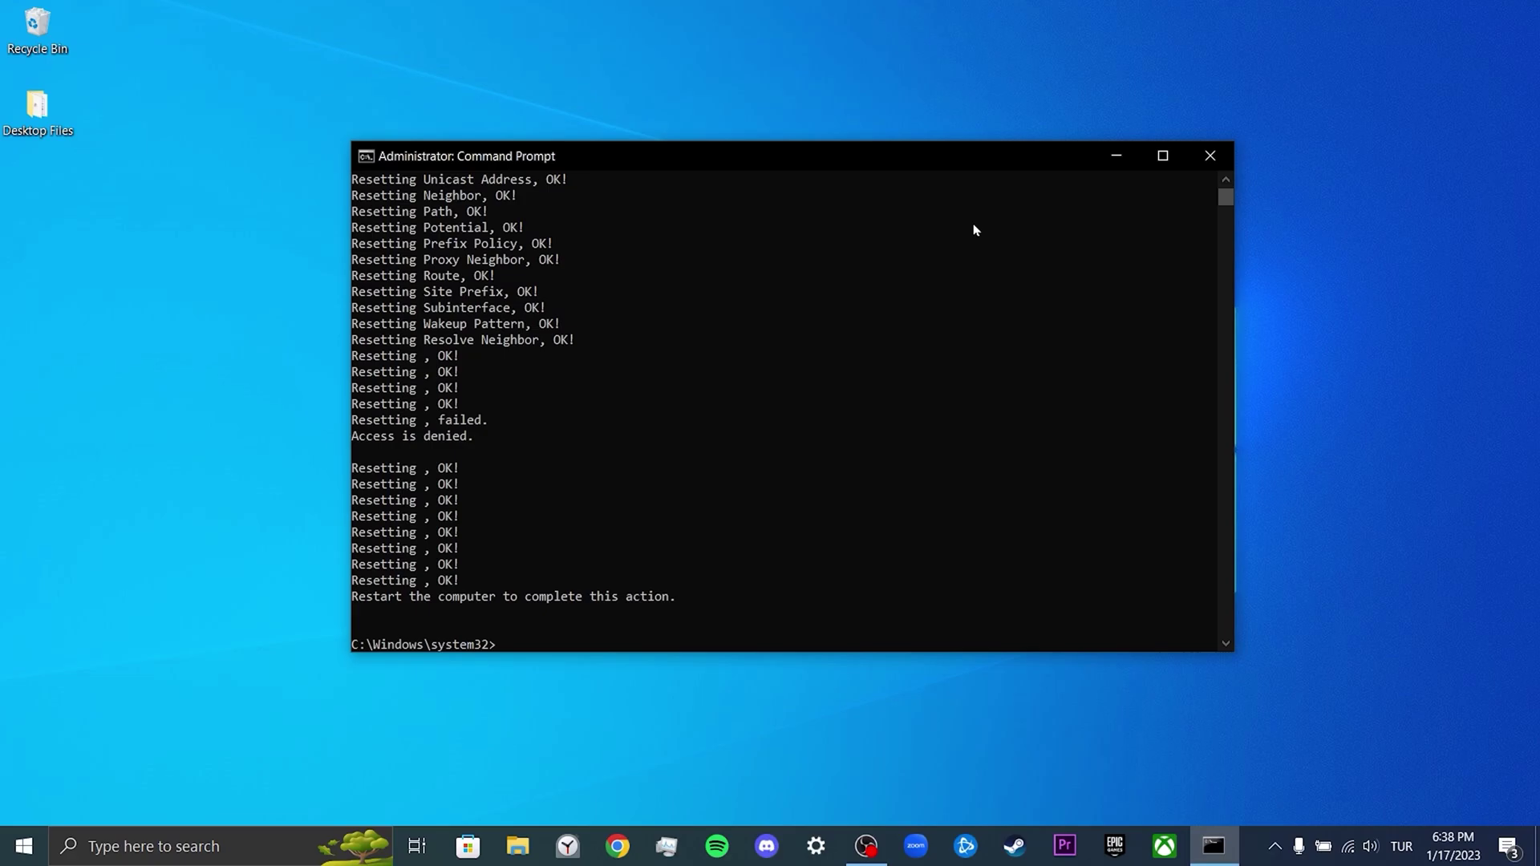
Close the administrator Command Prompt window.
click(1215, 156)
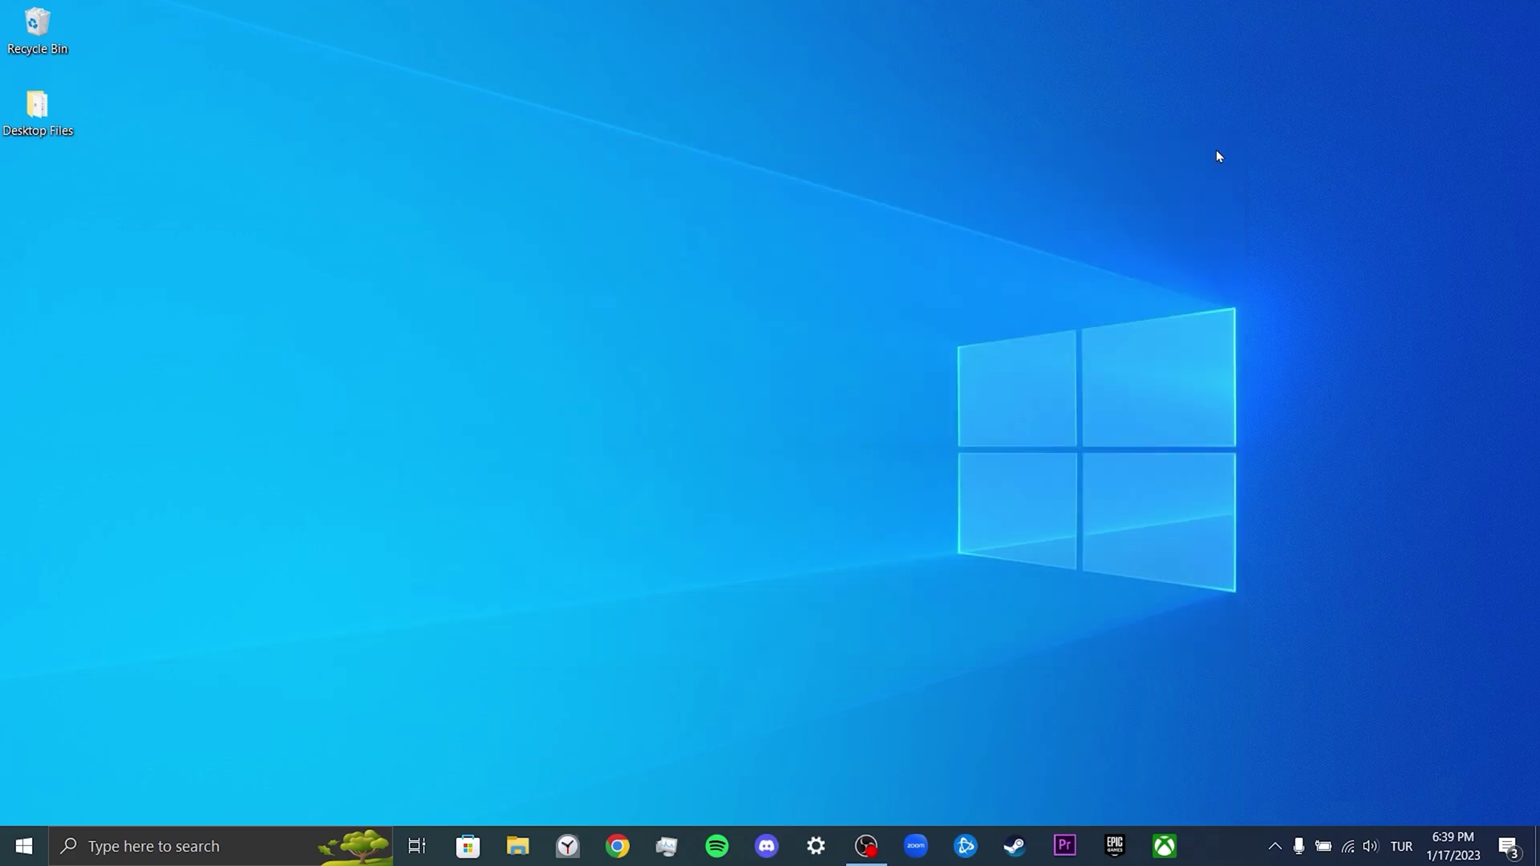